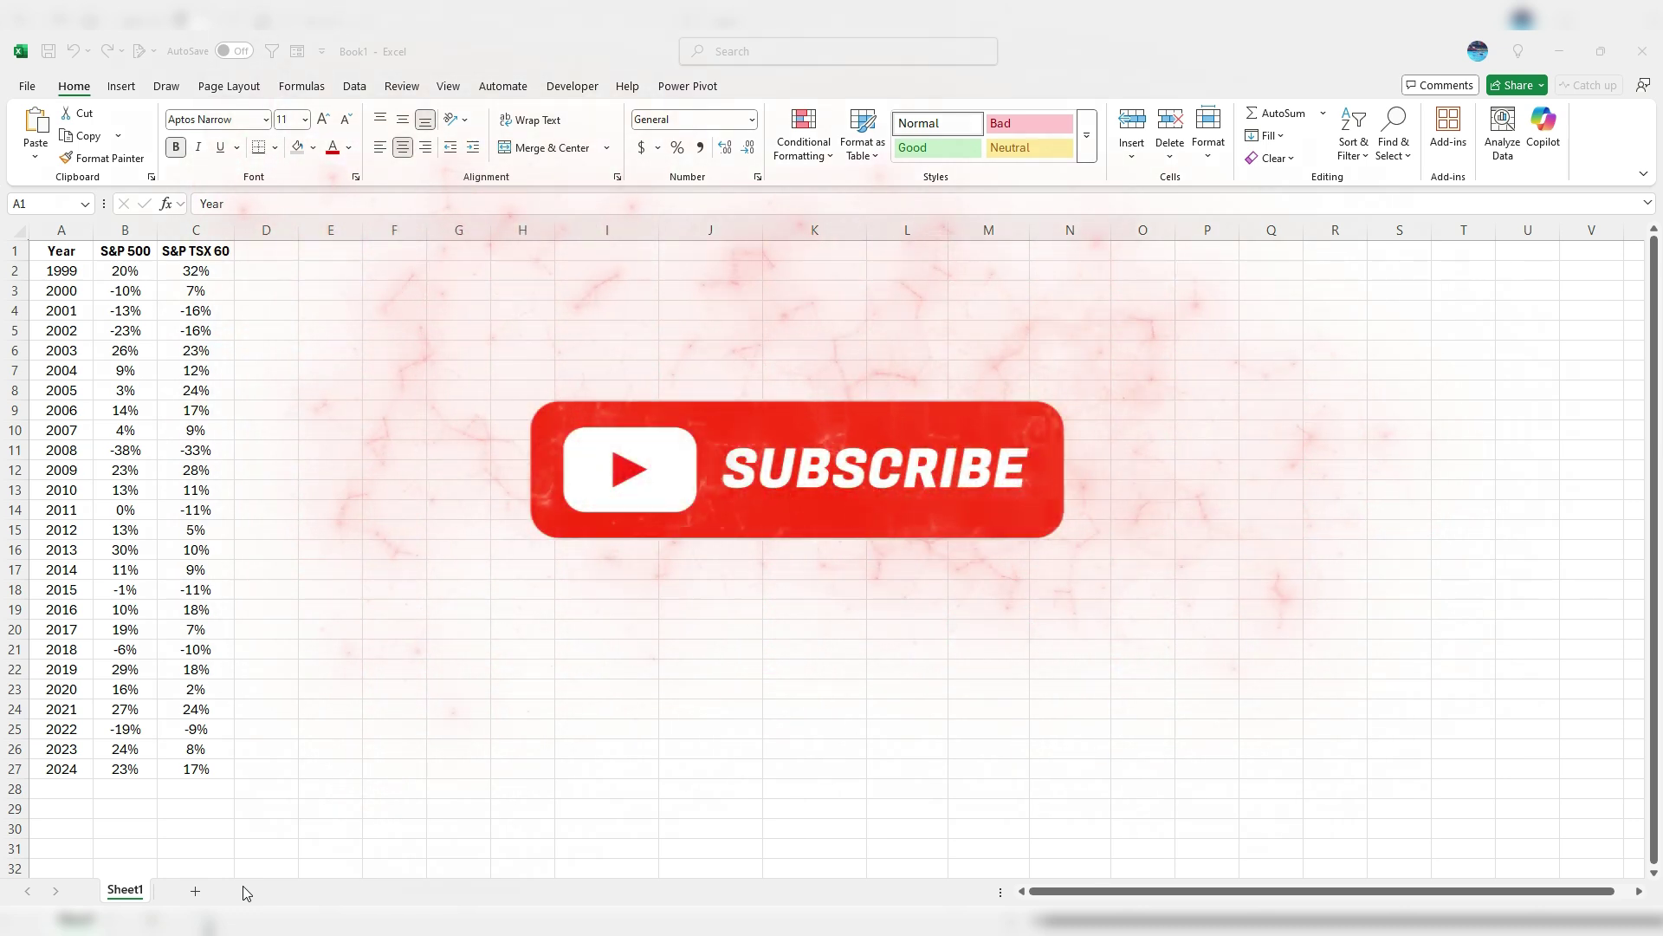
Step: Start a new formula-based conditional formatting rule =B1>C1 on the S&P 500 column B
left_click(139, 229)
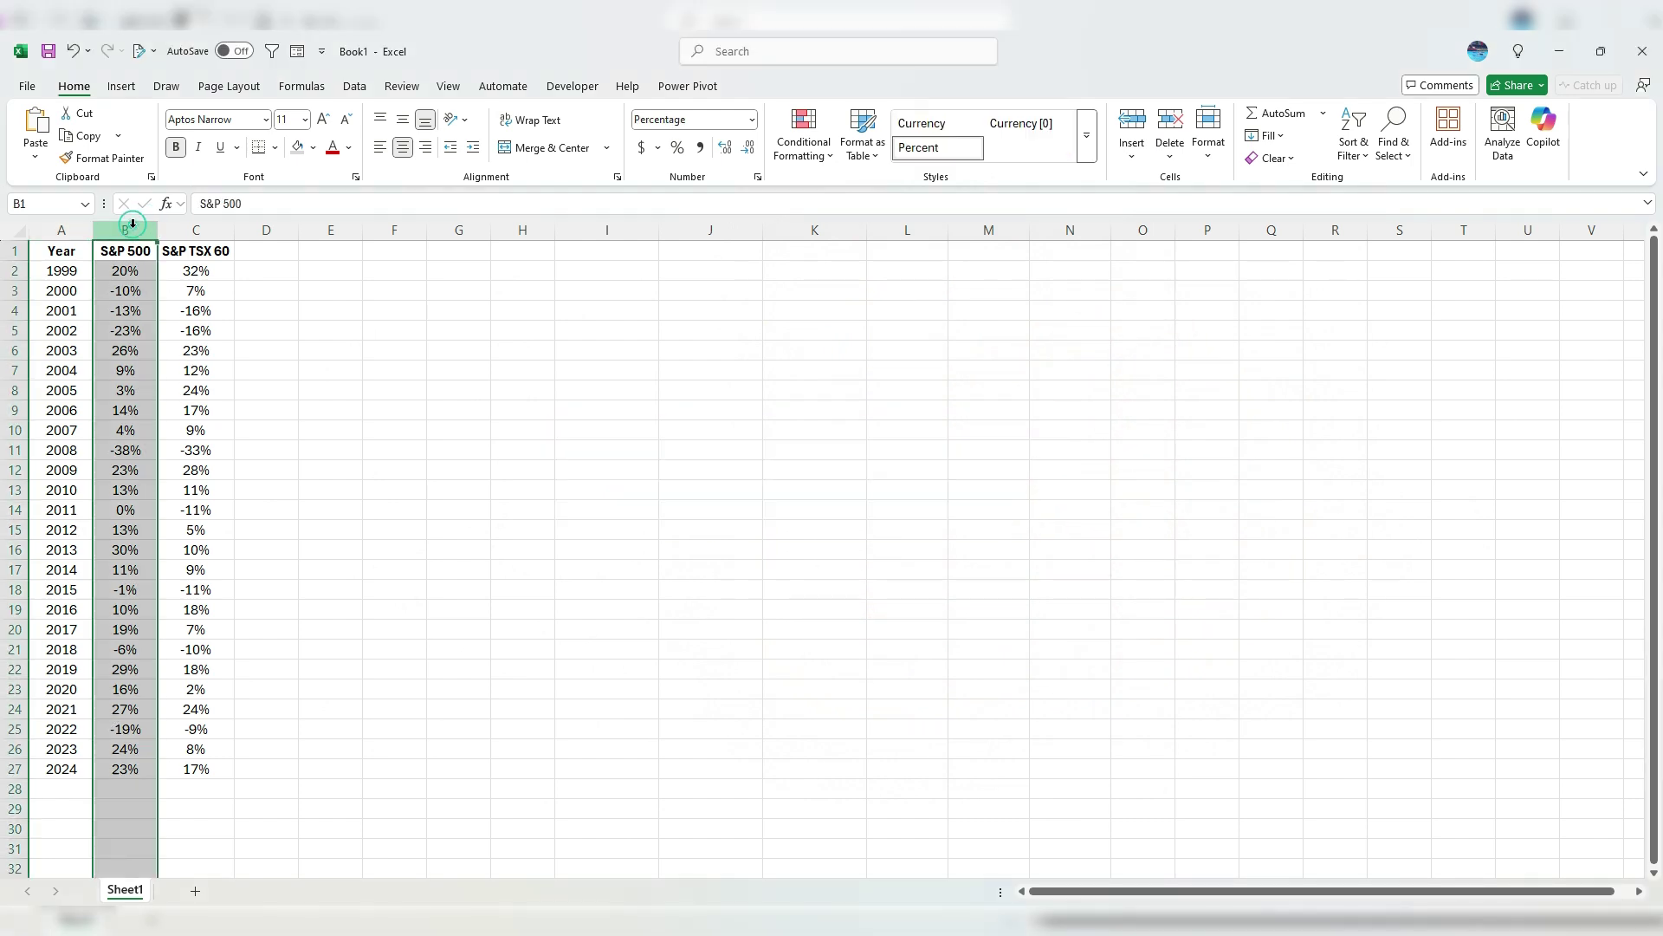
left_click(805, 146)
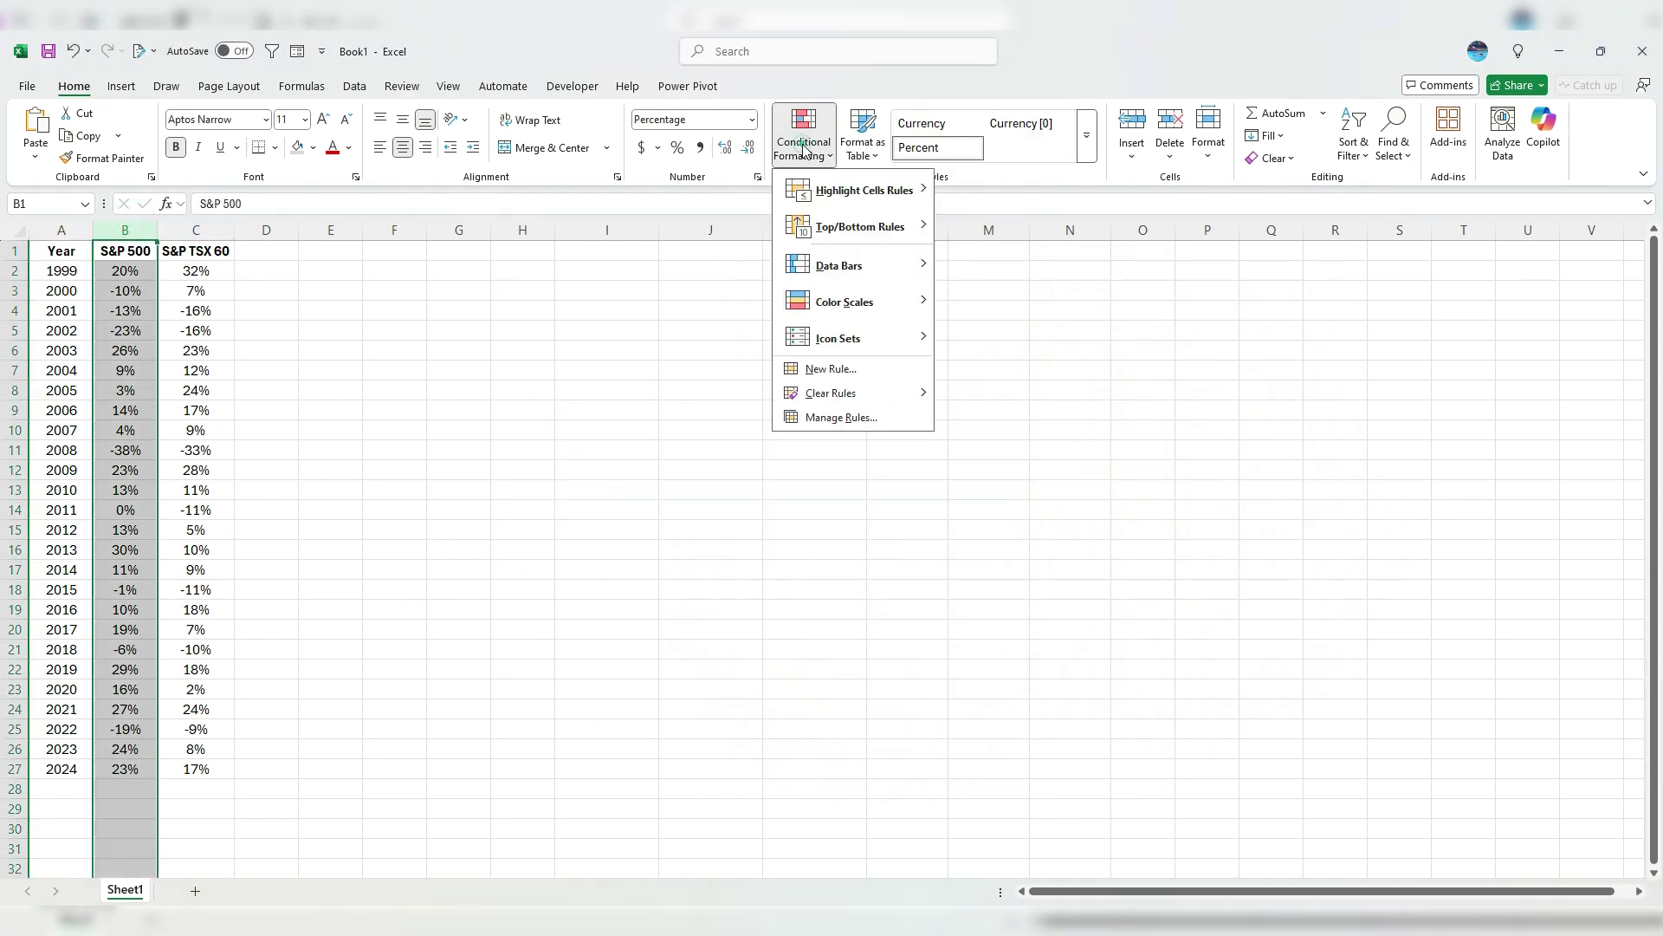
left_click(848, 370)
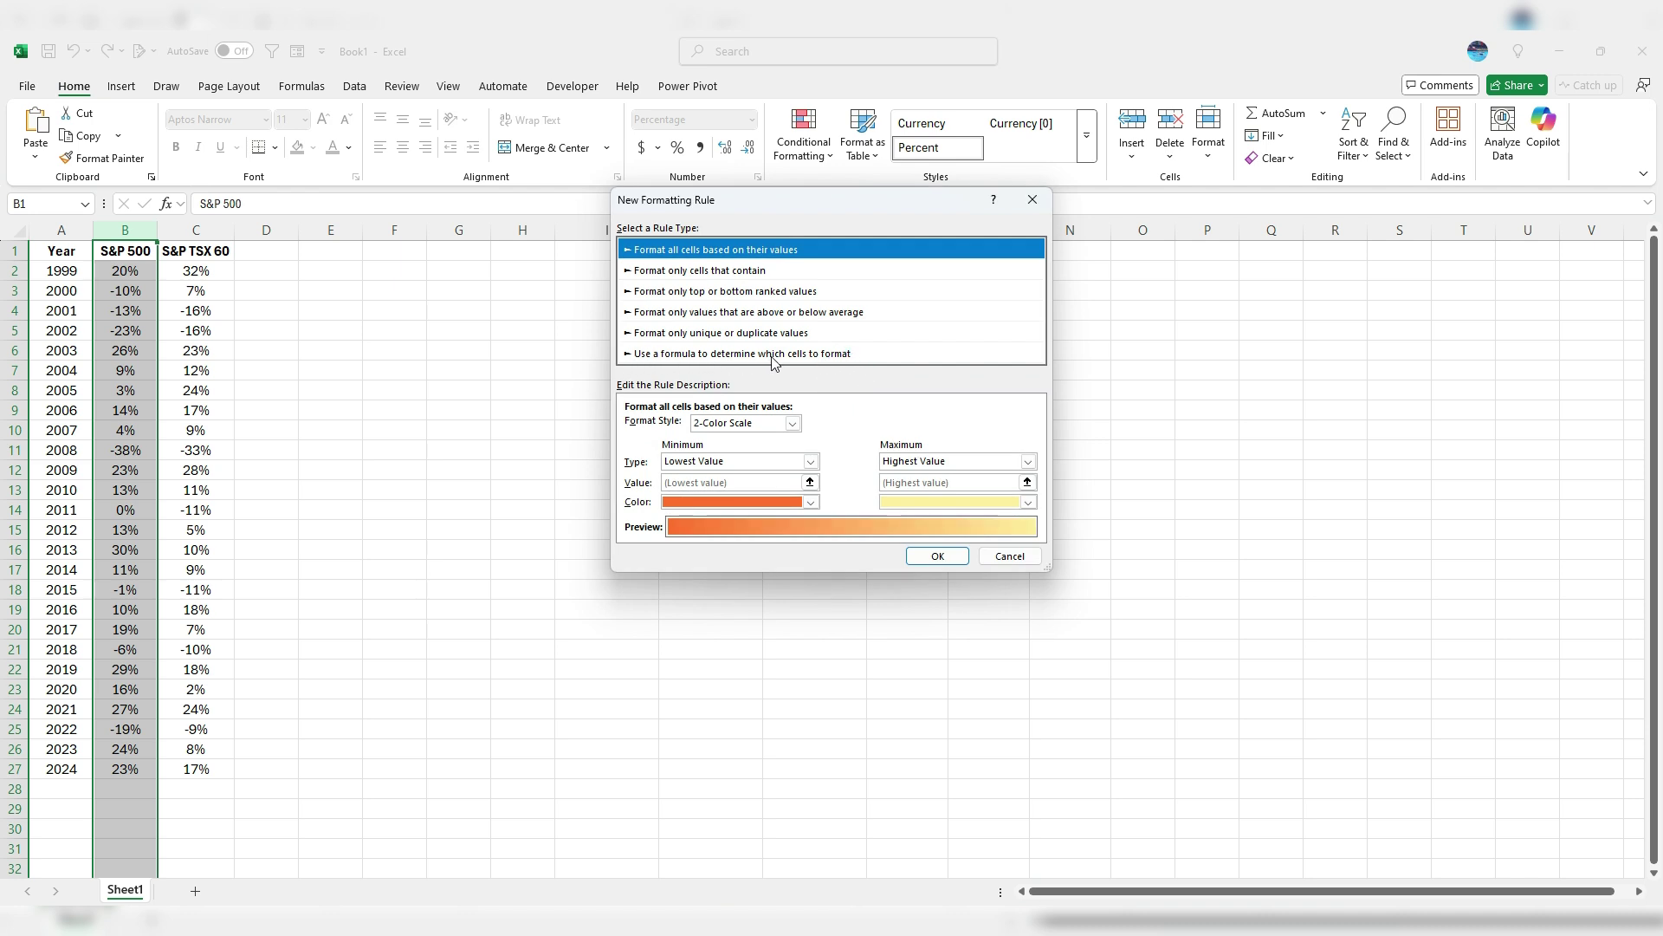
left_click(769, 353)
left_click(702, 427)
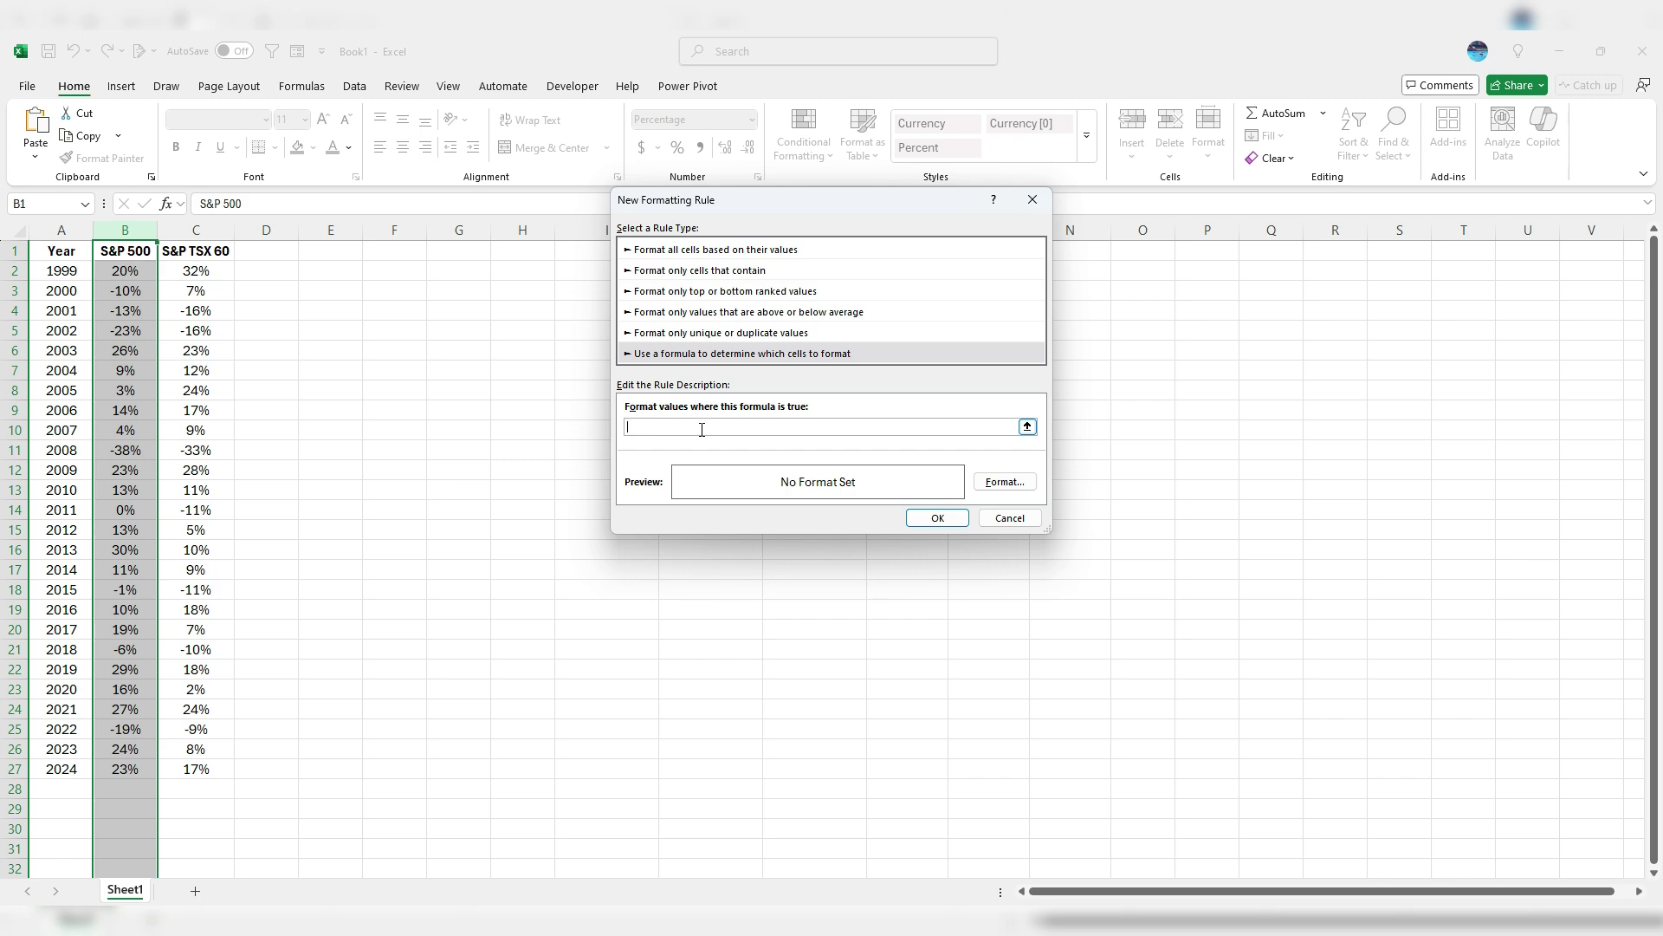
type("=B1")
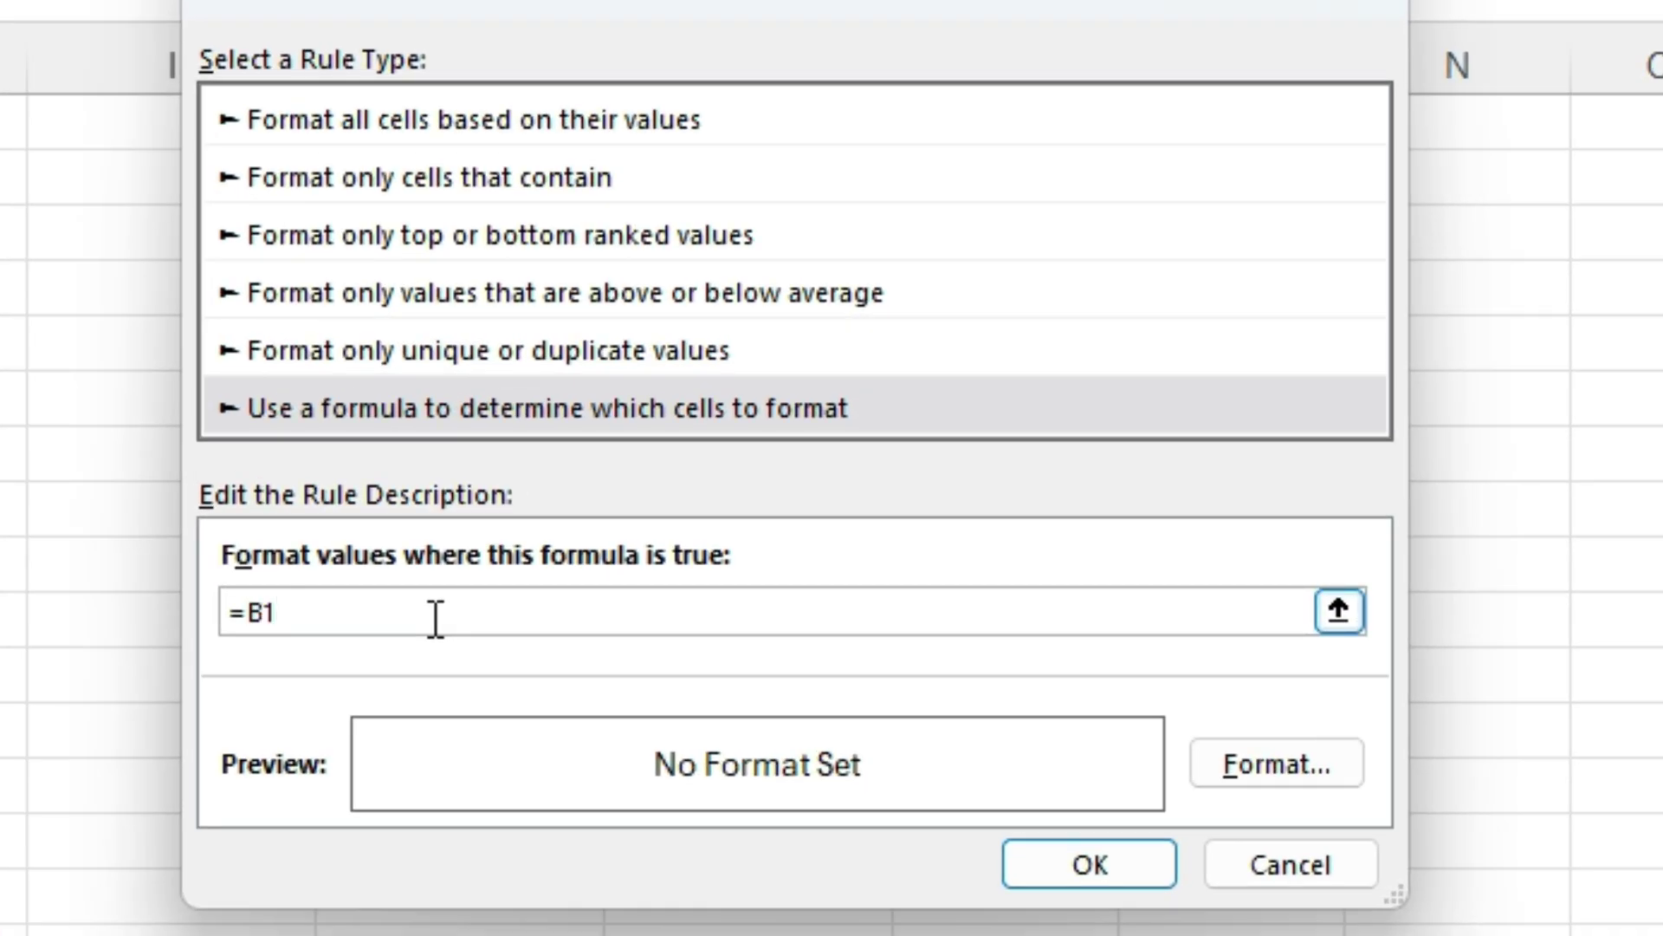
type(">C1")
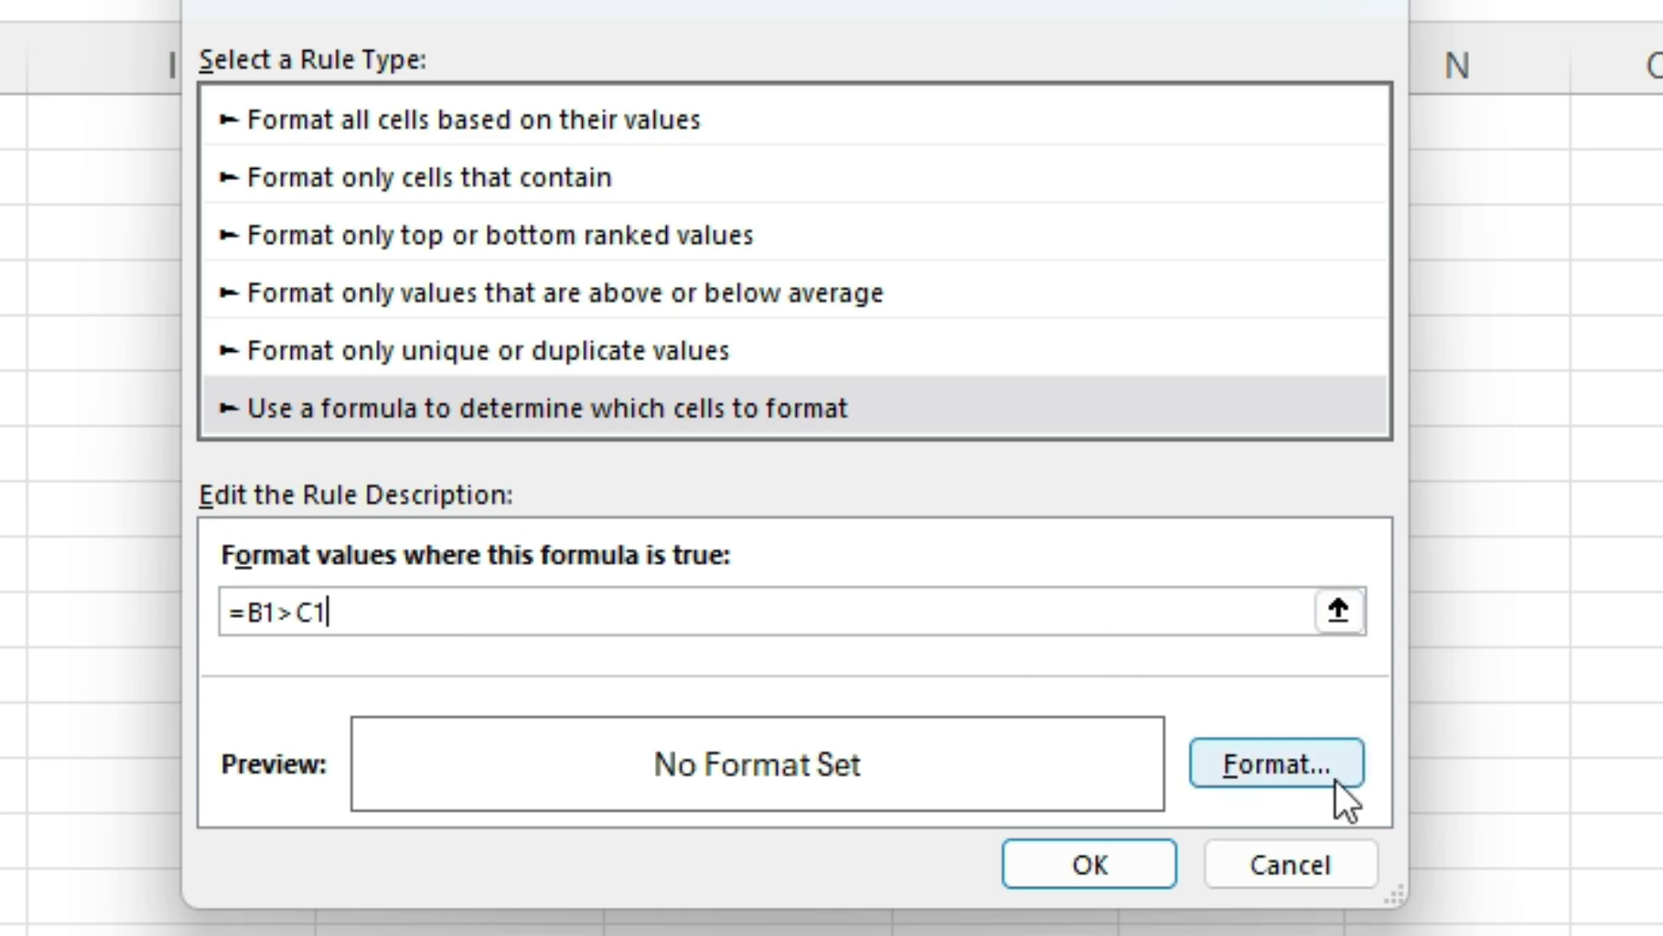
Step: Format the rule with dark grey fill and bold light-coloured font, then apply it
left_click(1266, 766)
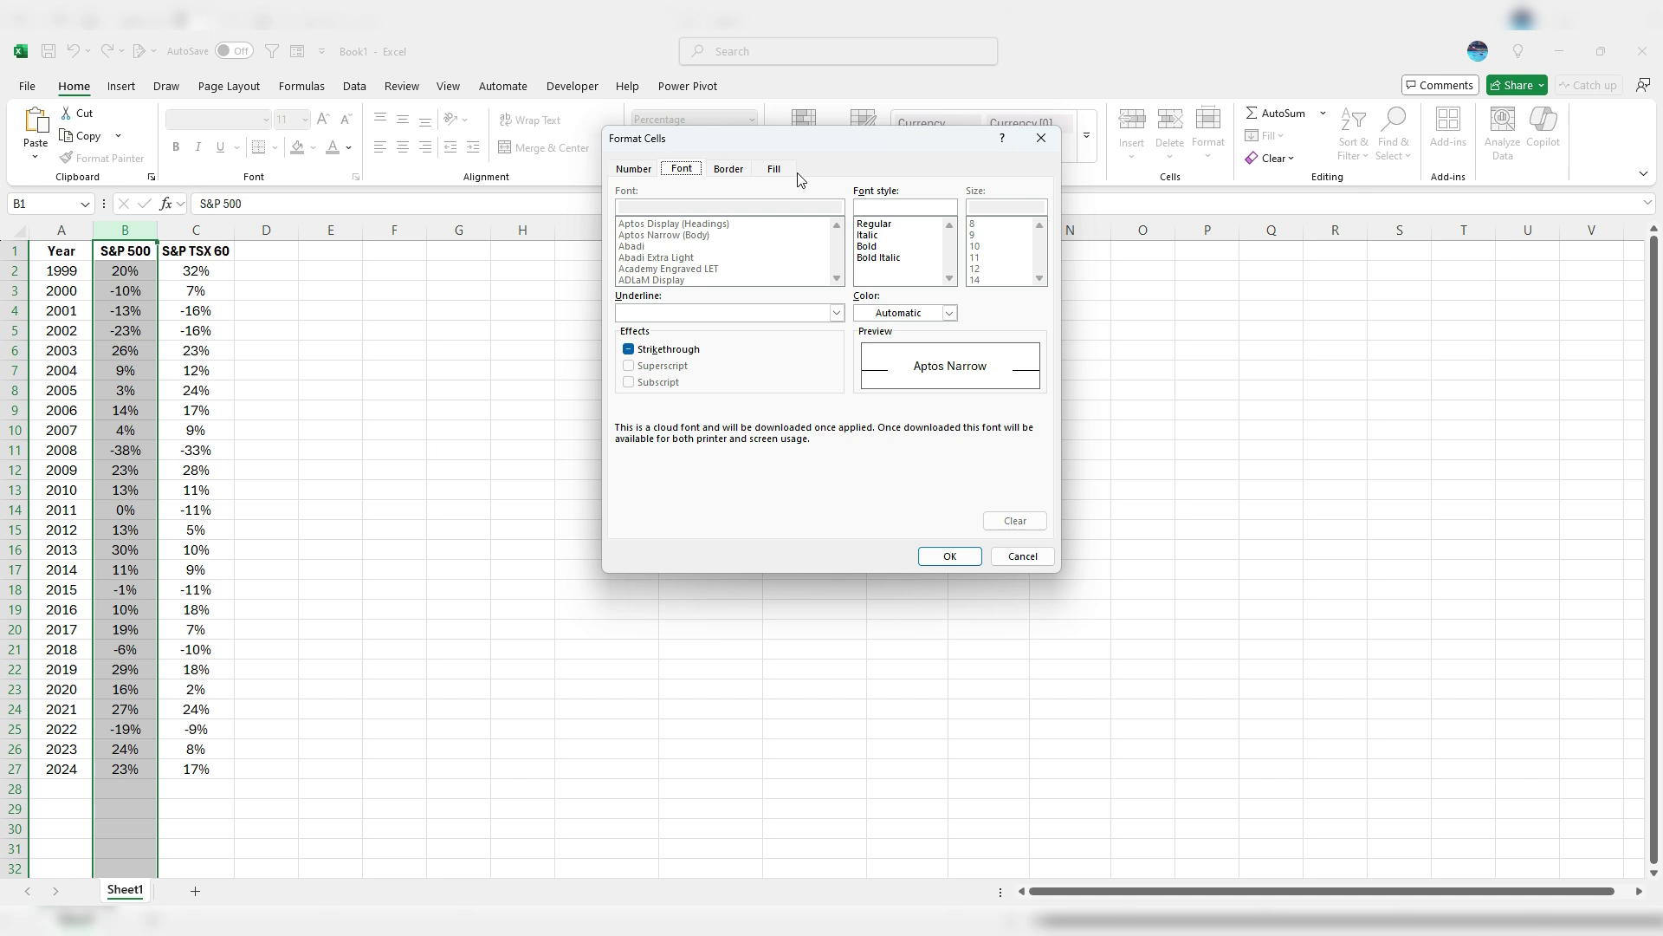
left_click(777, 168)
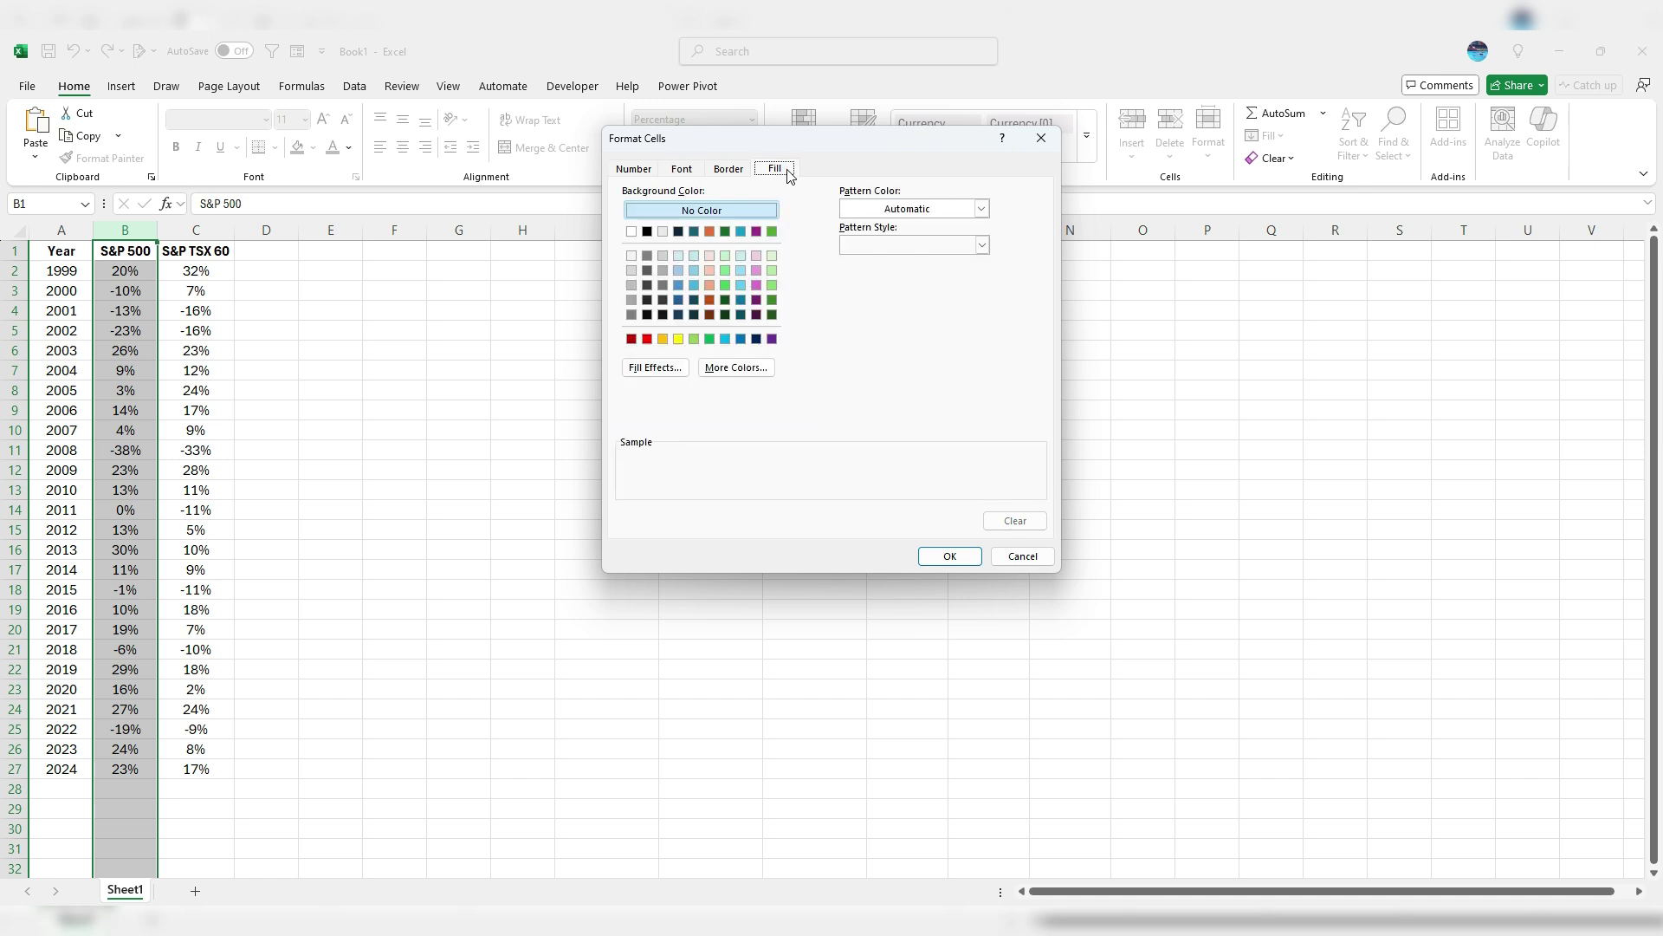
left_click(628, 316)
left_click(671, 170)
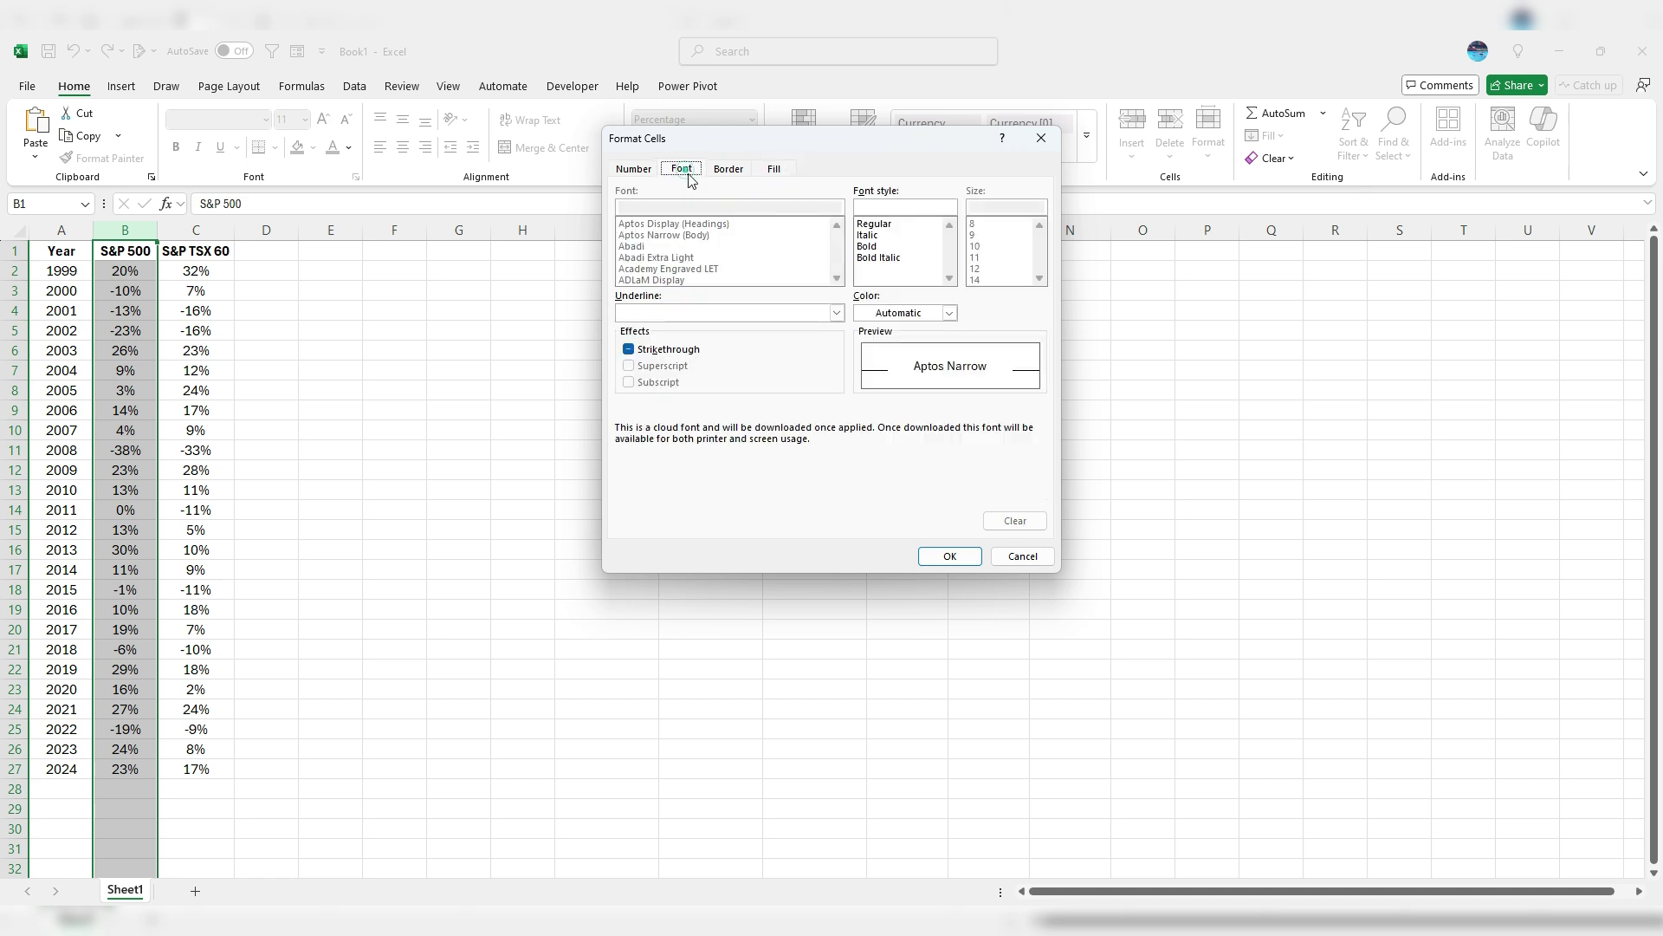
left_click(920, 314)
left_click(869, 394)
left_click(866, 247)
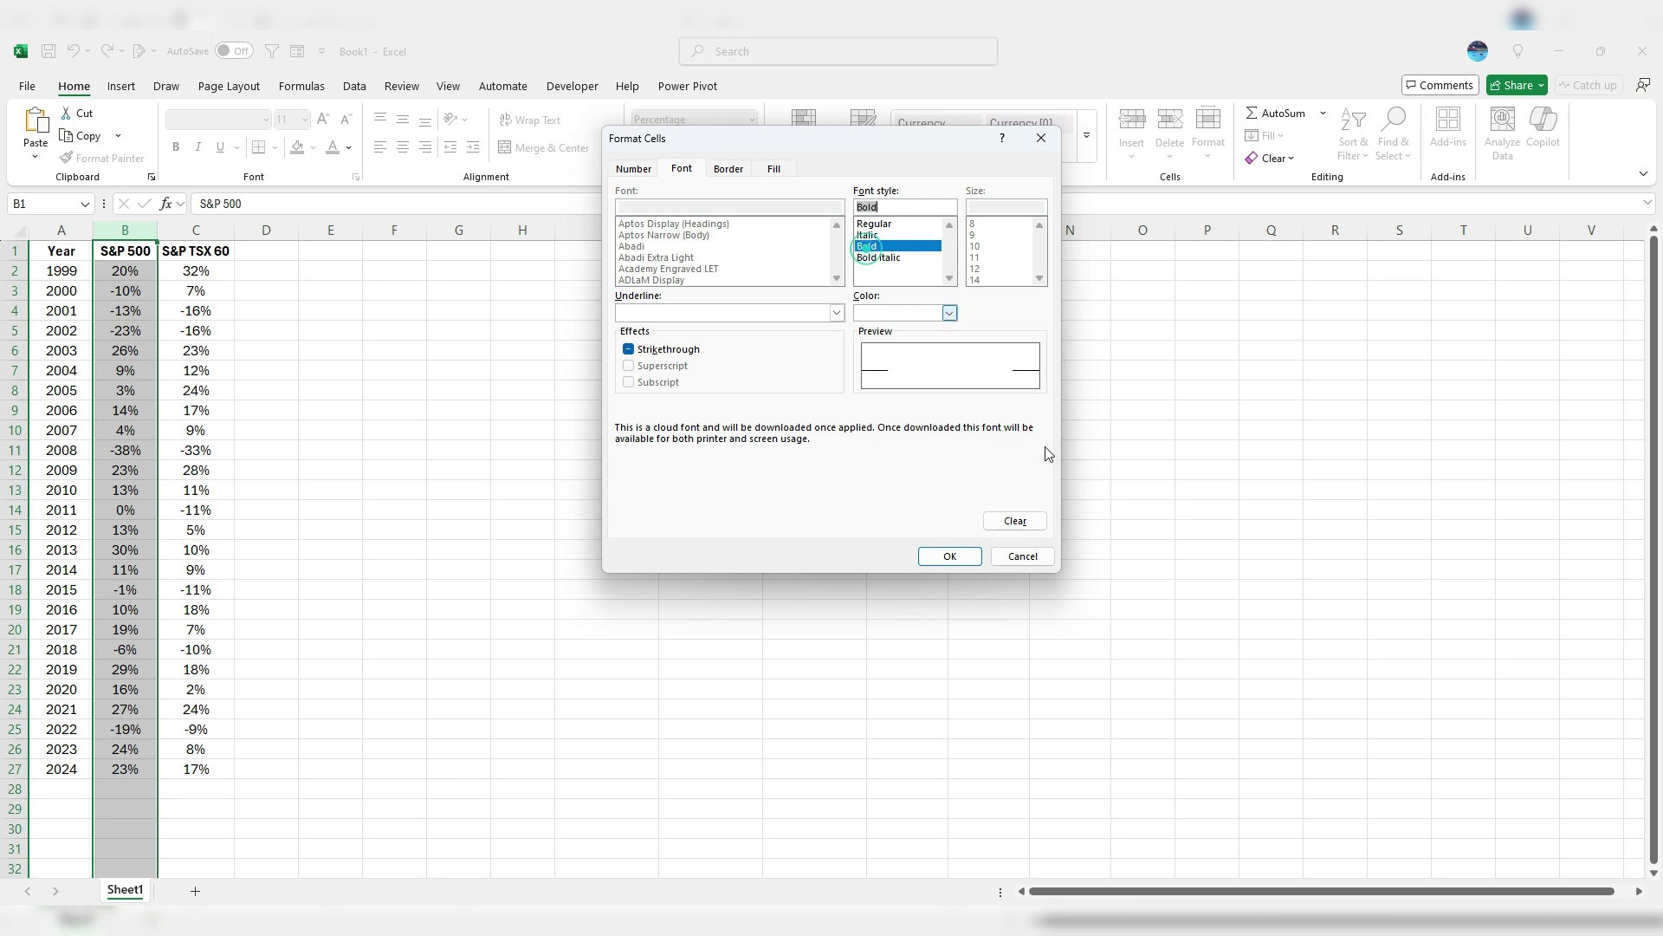
left_click(950, 556)
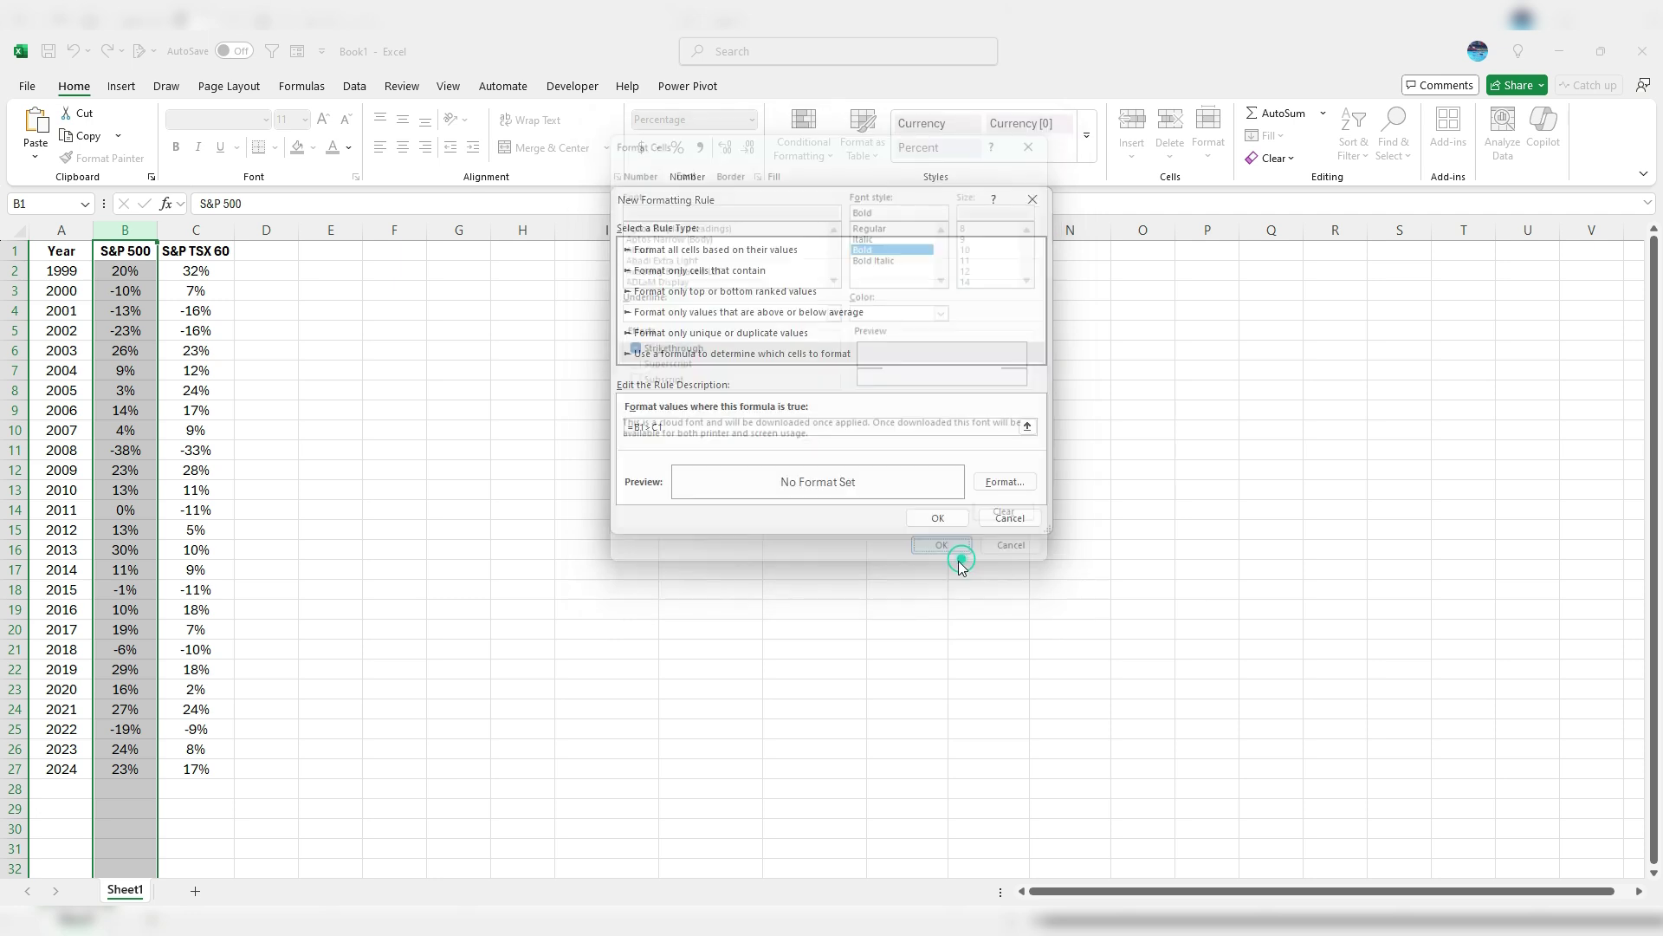
left_click(938, 518)
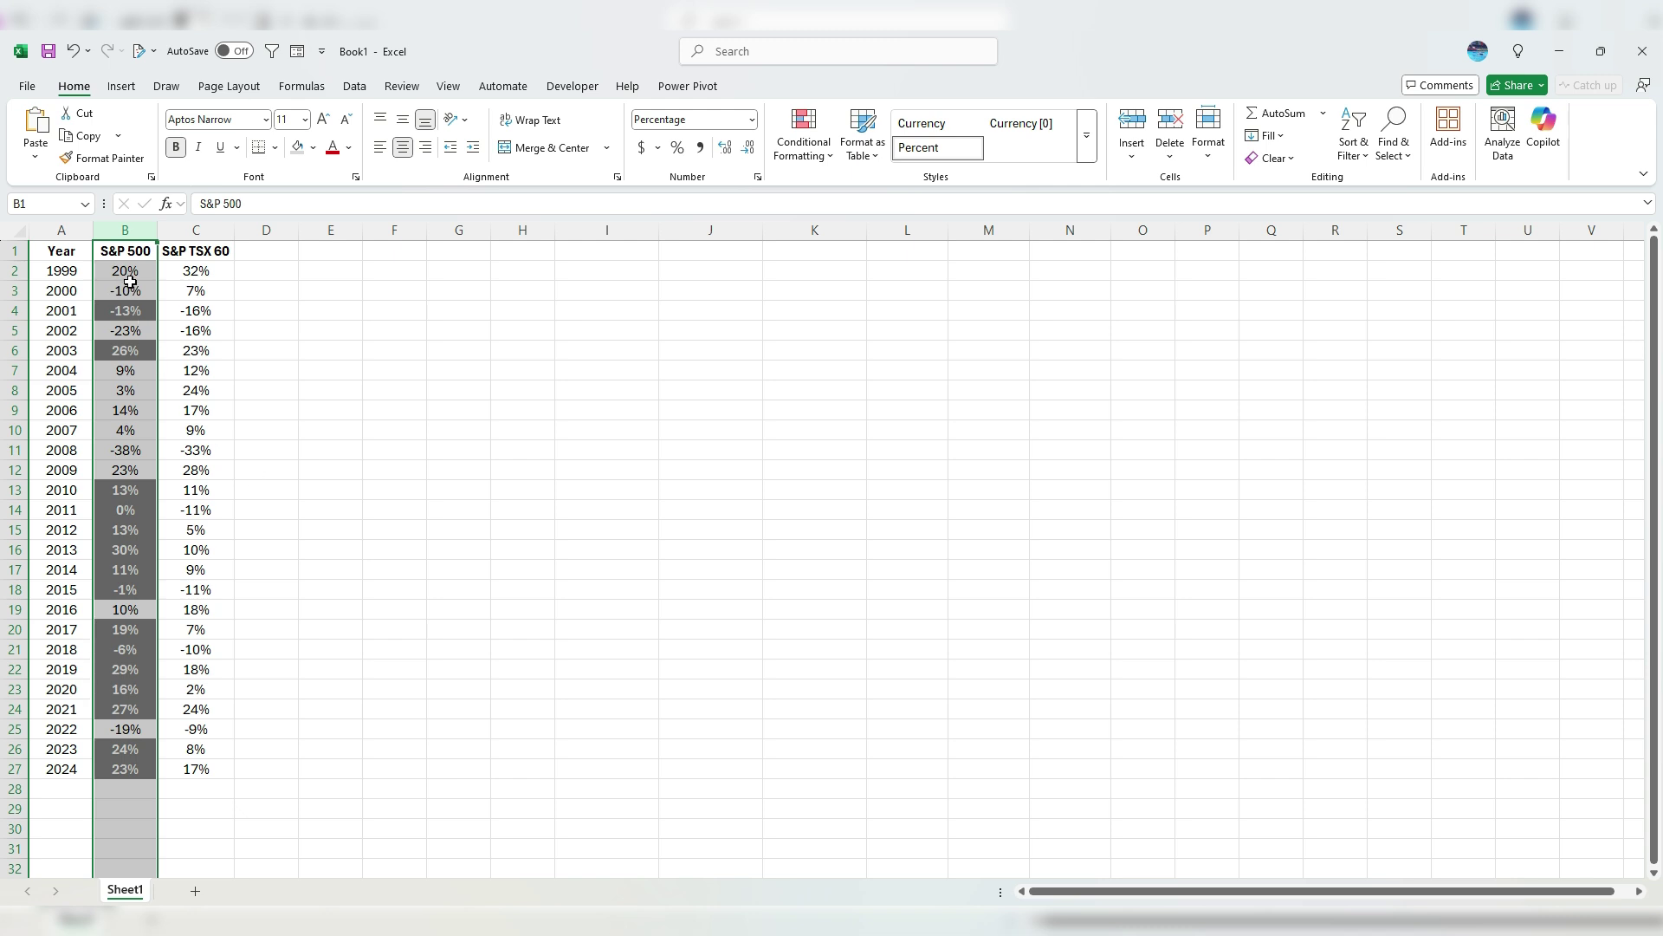
Step: Check the highlighted S&P 500 returns for 2001, 2003 and 2011 (0%)
left_click(131, 310)
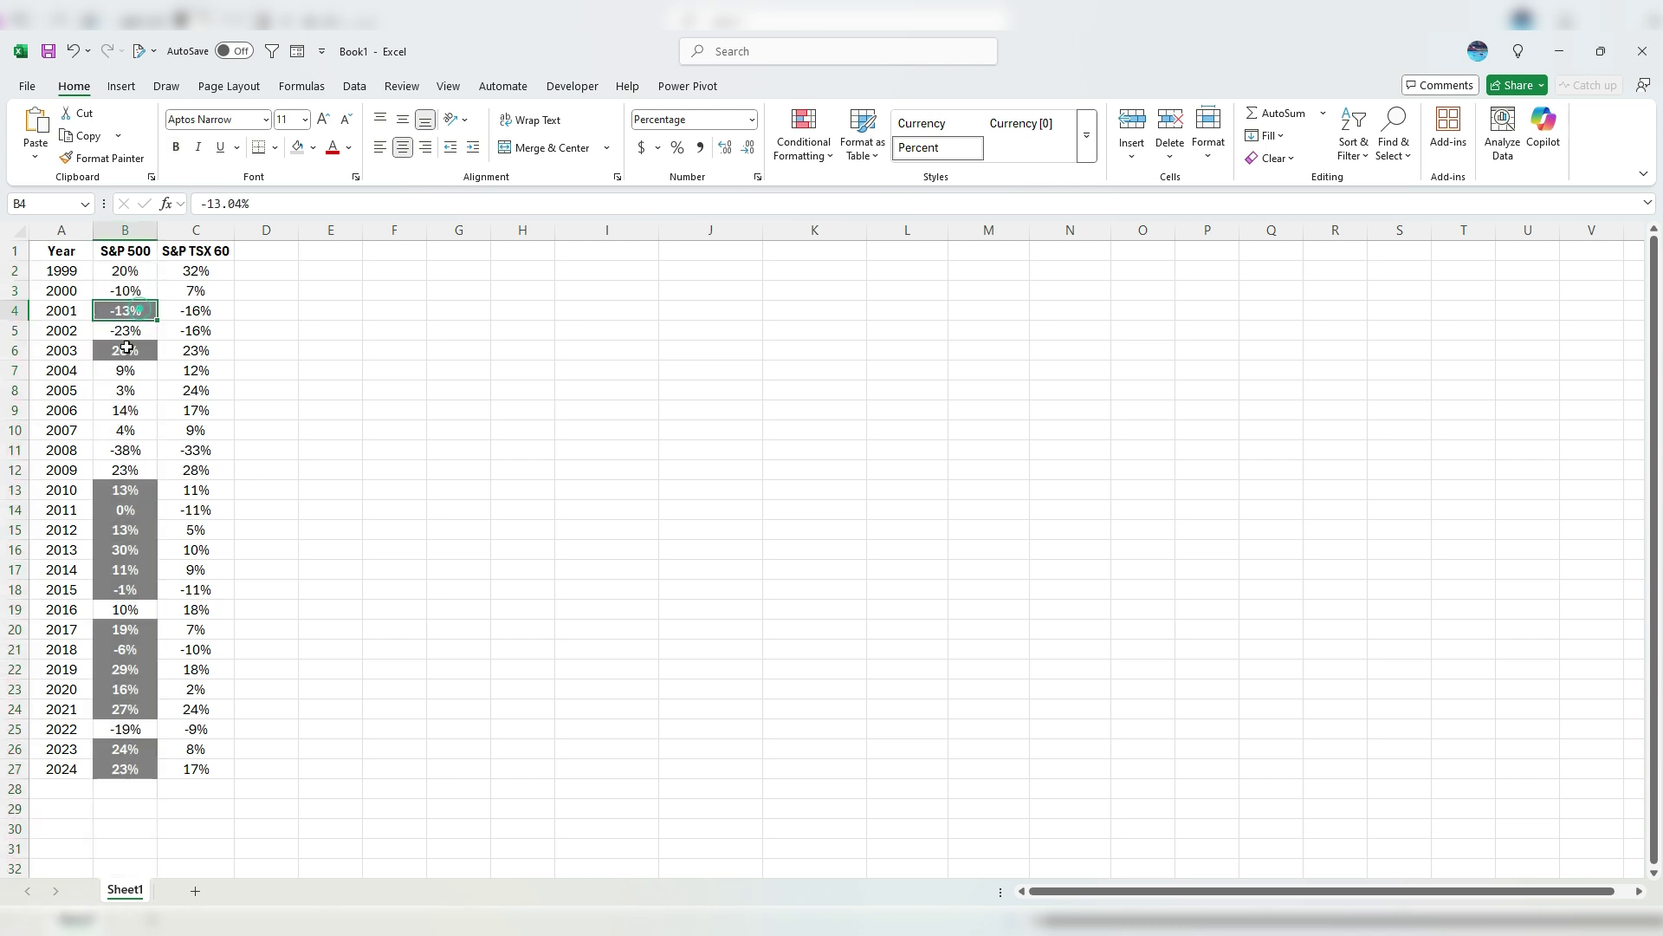
left_click(131, 350)
left_click(134, 510)
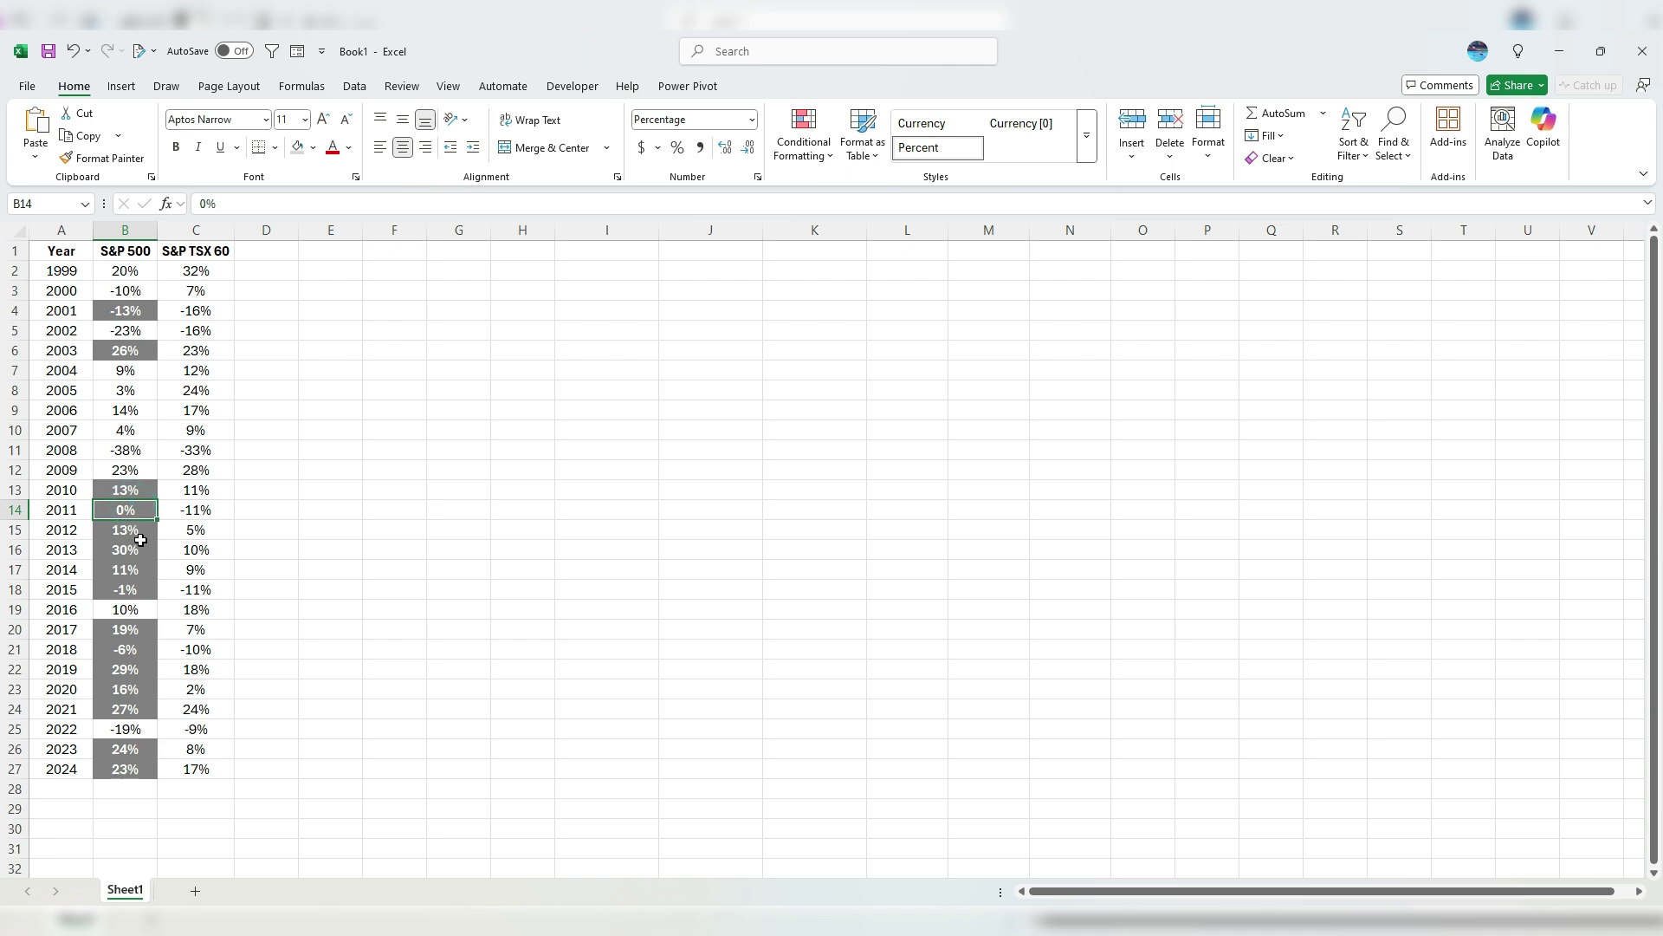
Step: Start a new formula-based rule =C1>B1 on the S&P TSX 60 column C
left_click(198, 229)
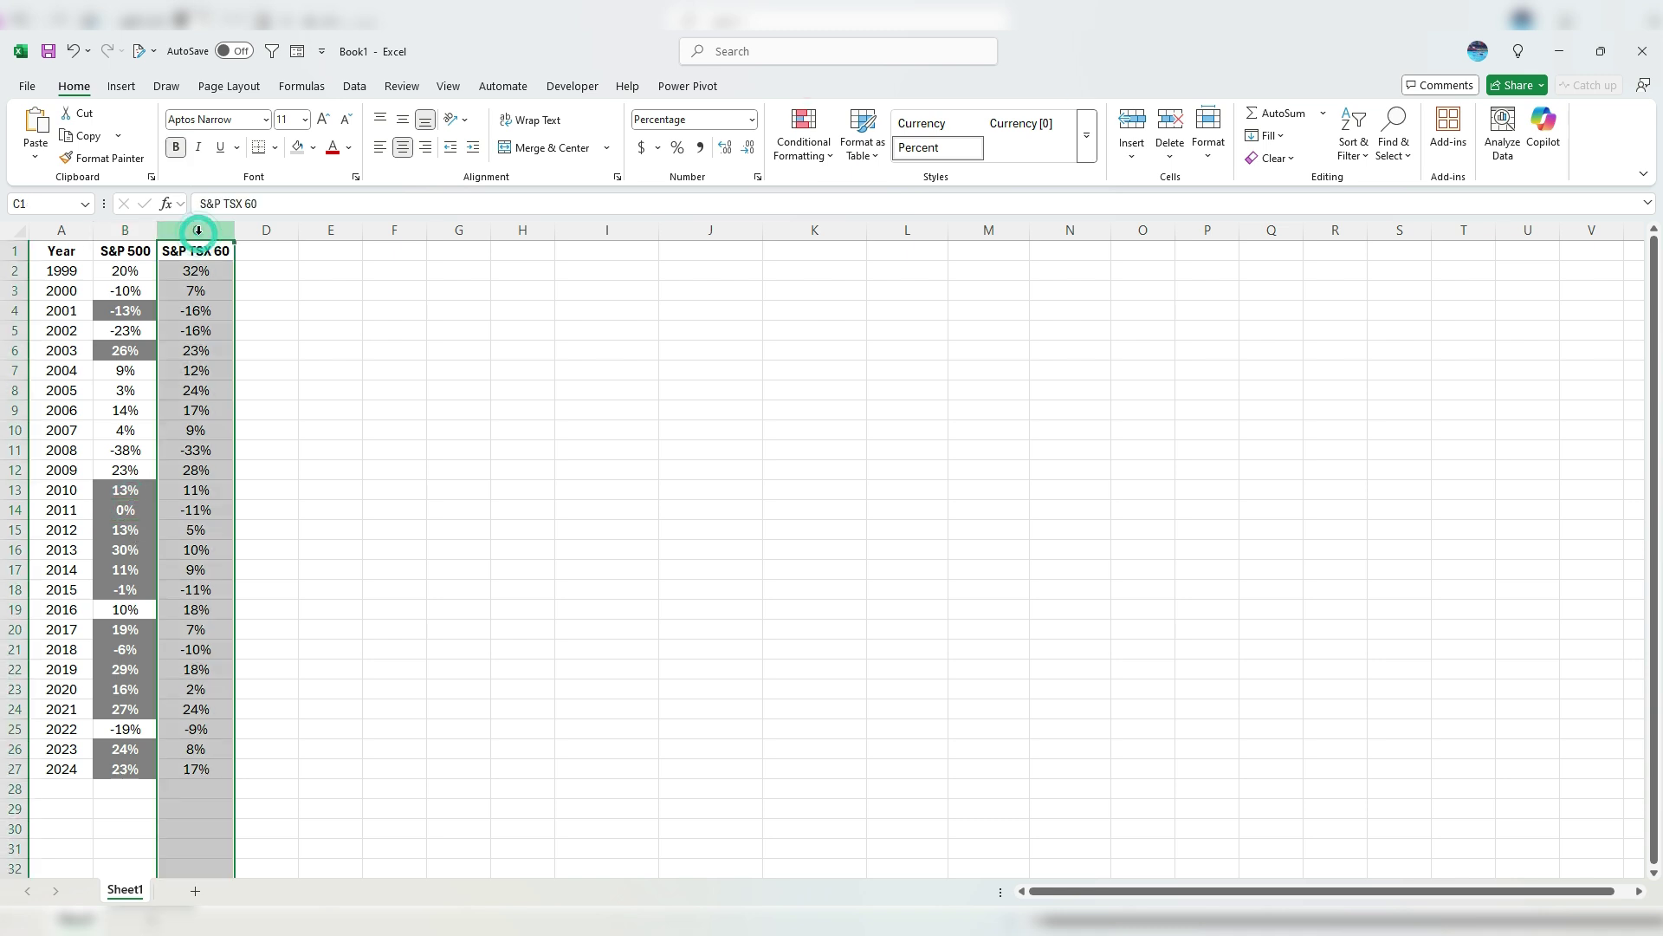
left_click(799, 146)
left_click(836, 370)
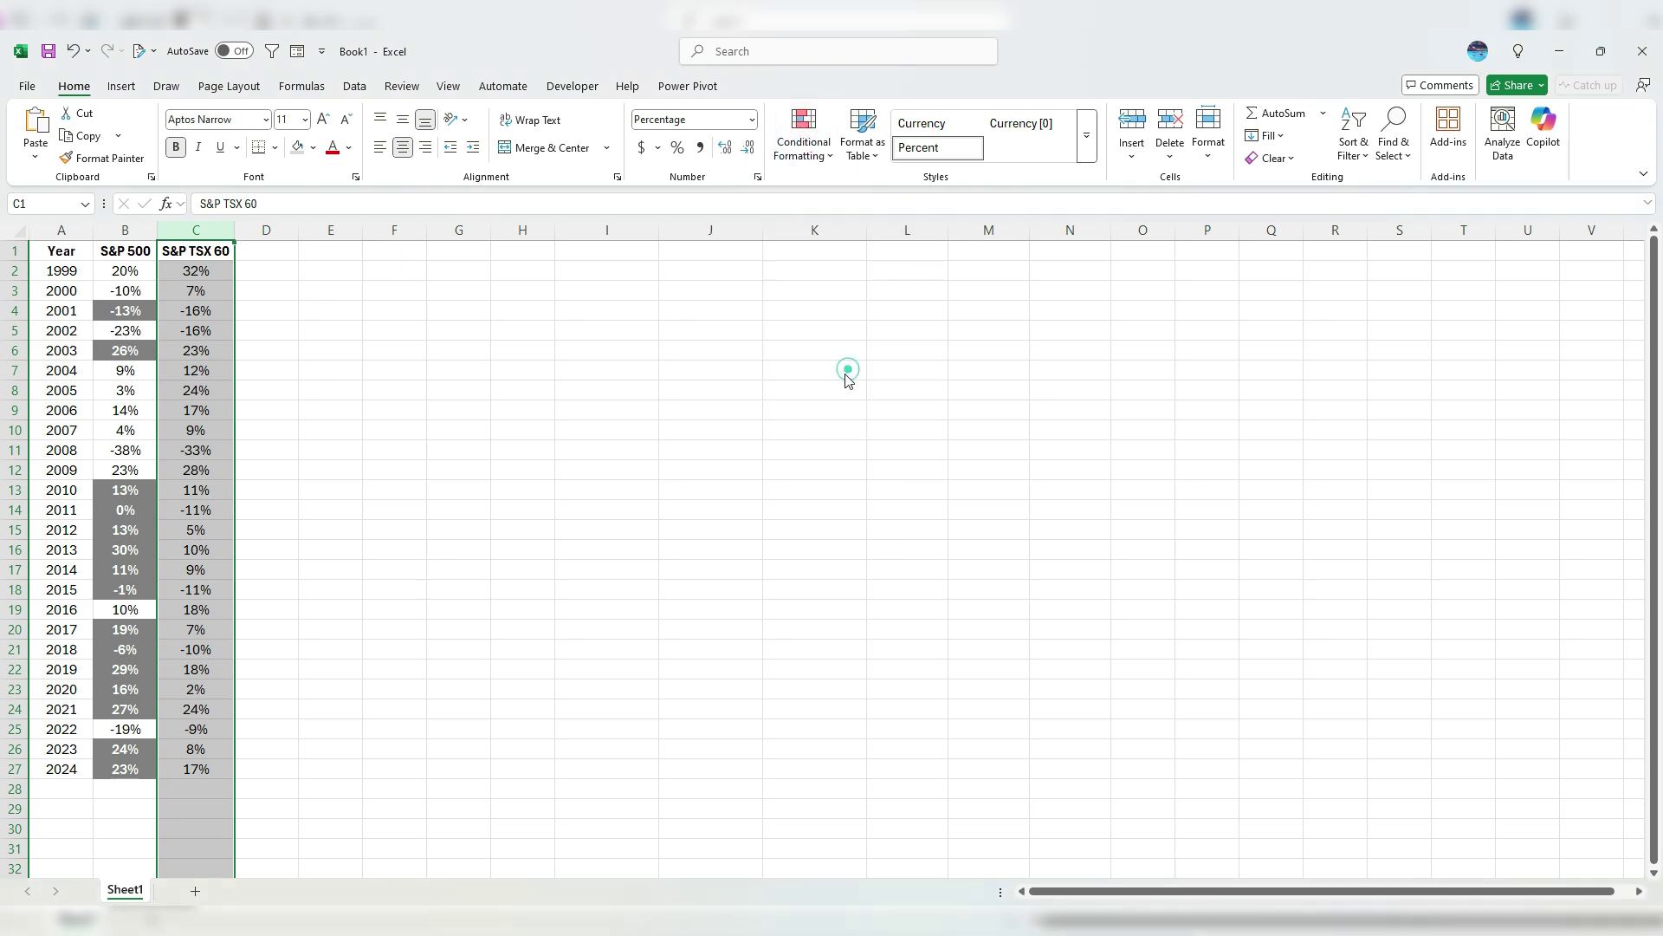
left_click(729, 335)
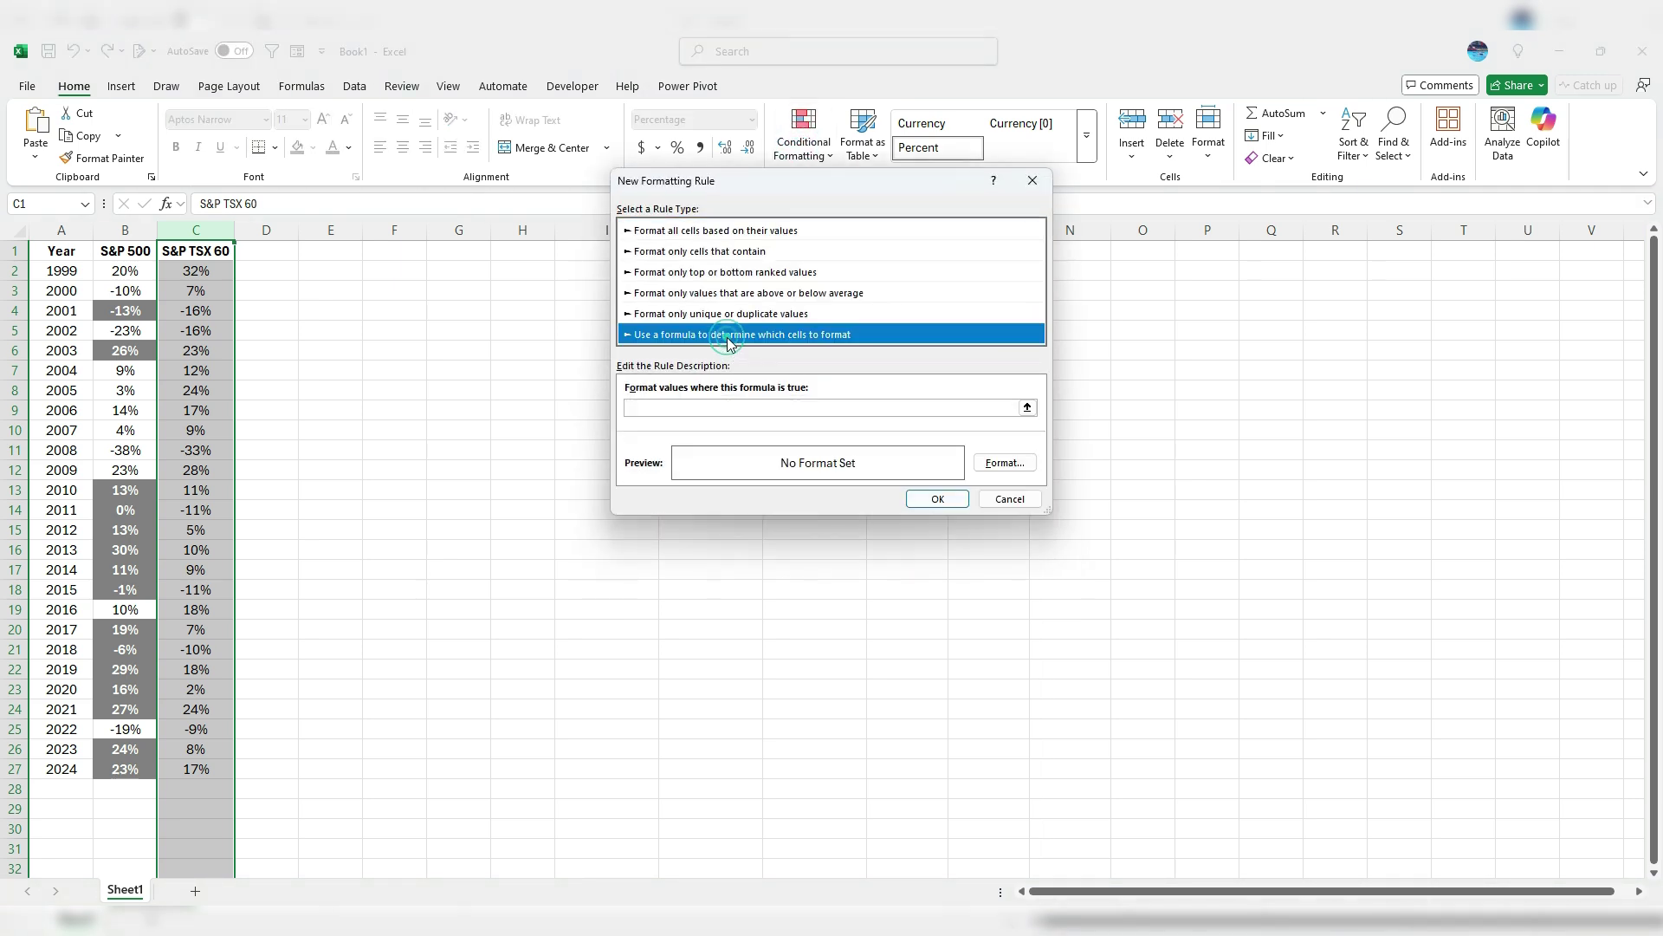
left_click(708, 411)
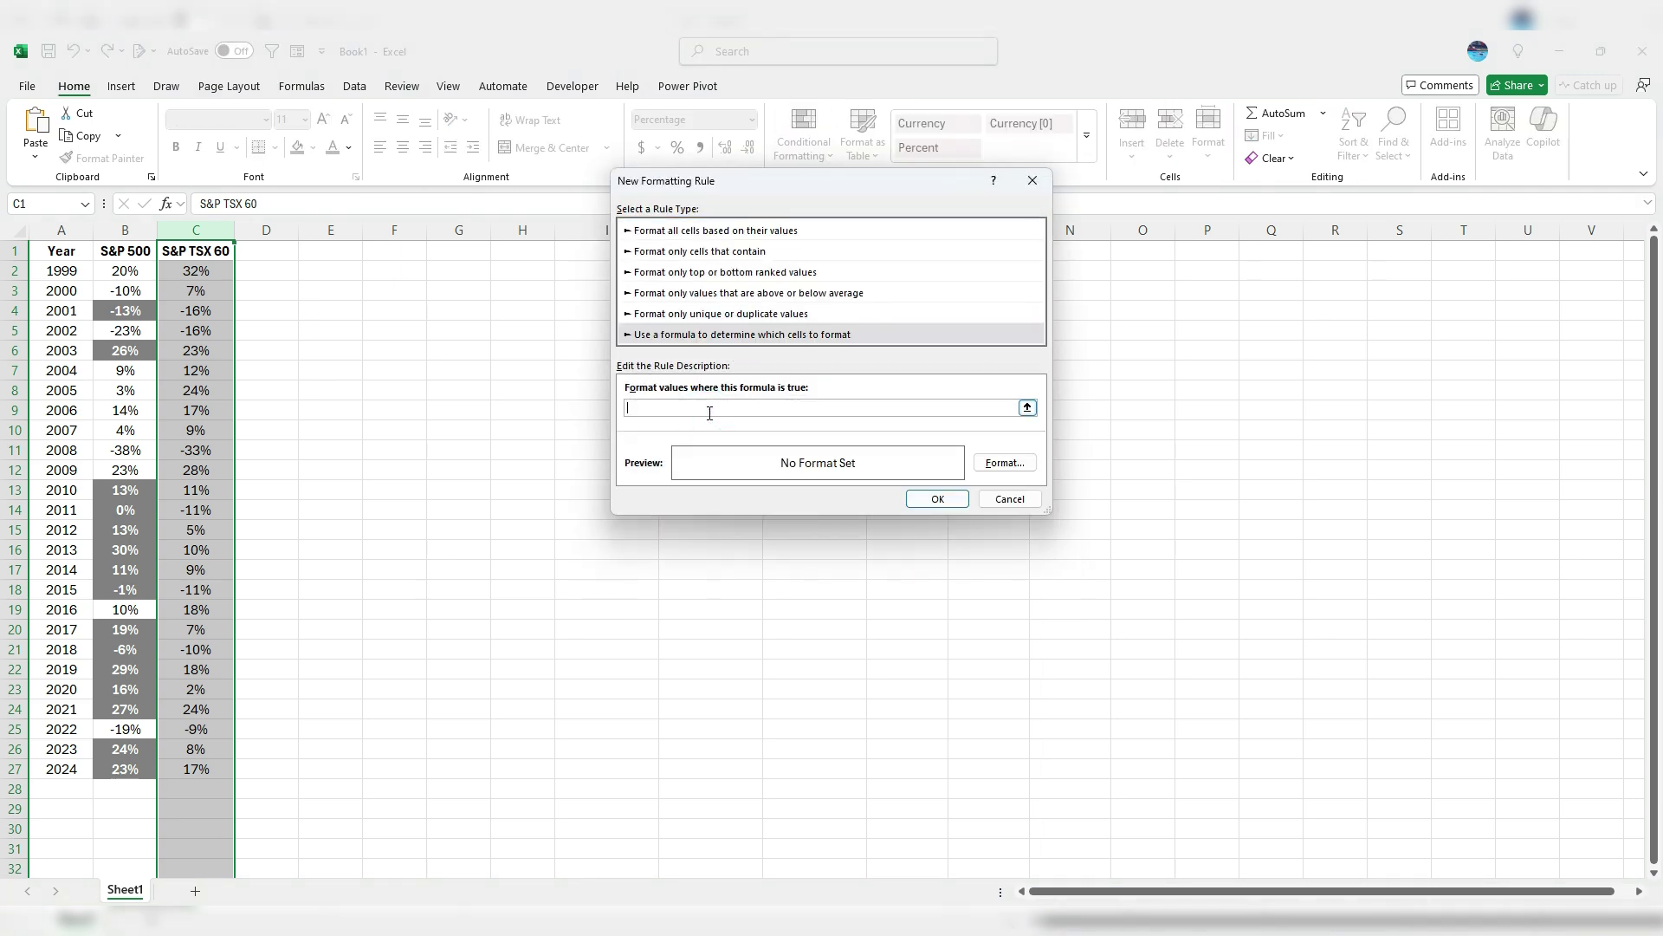
type("=C1>B1")
Step: Give the rule a light blue fill with Bold font and save it
left_click(1003, 462)
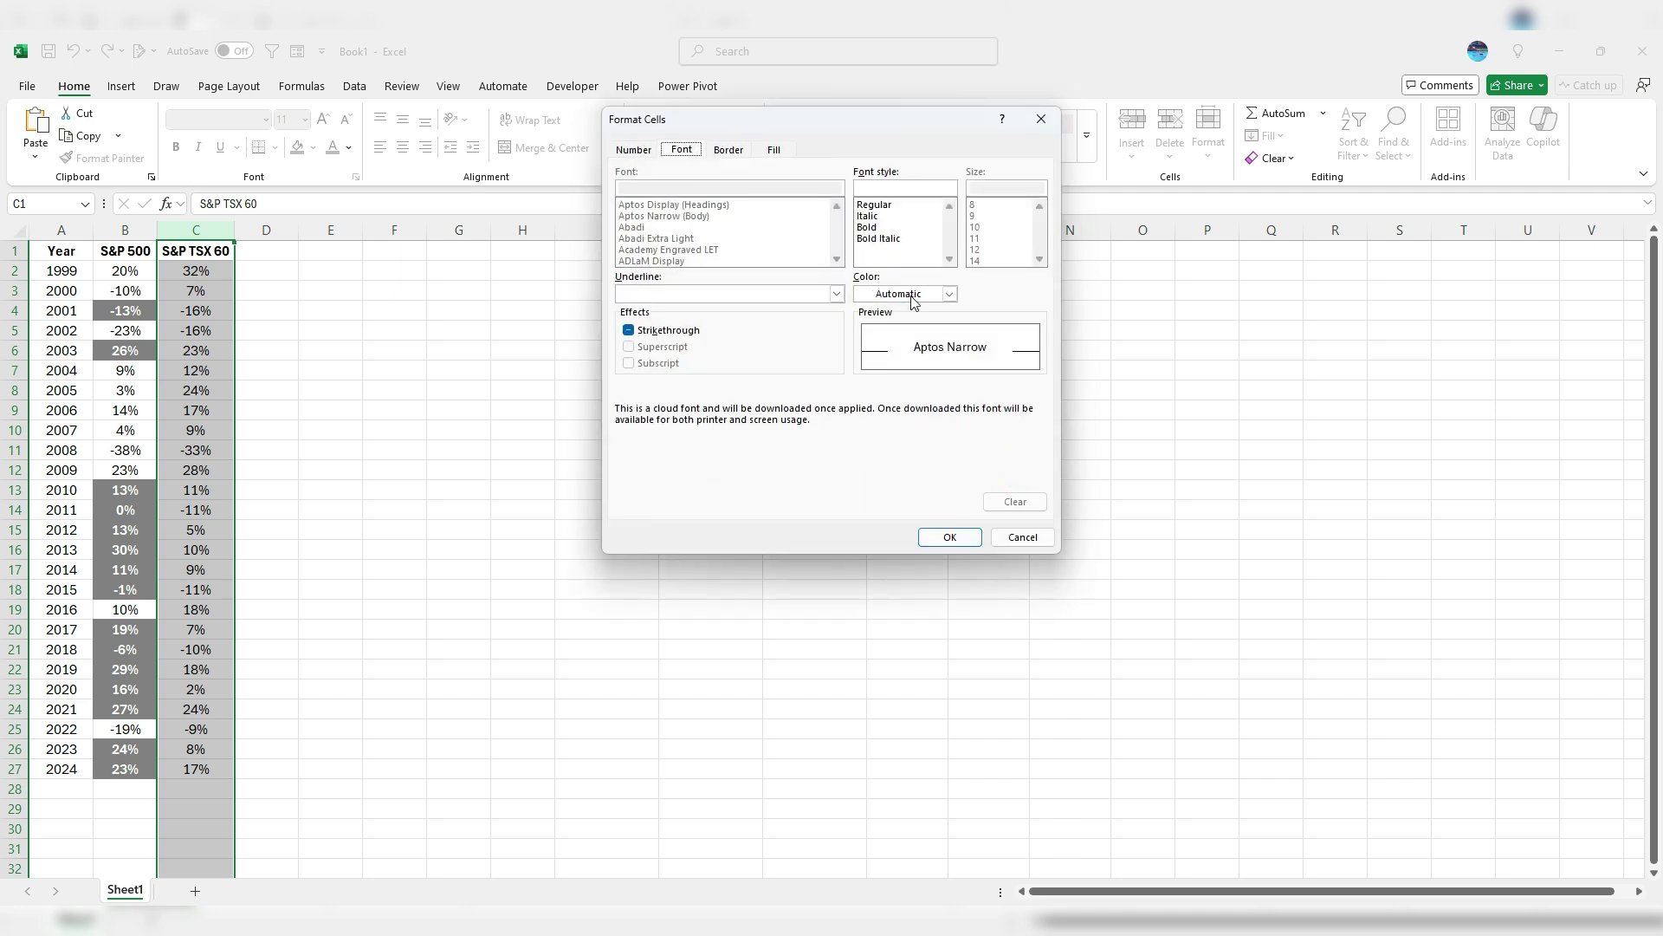
left_click(772, 151)
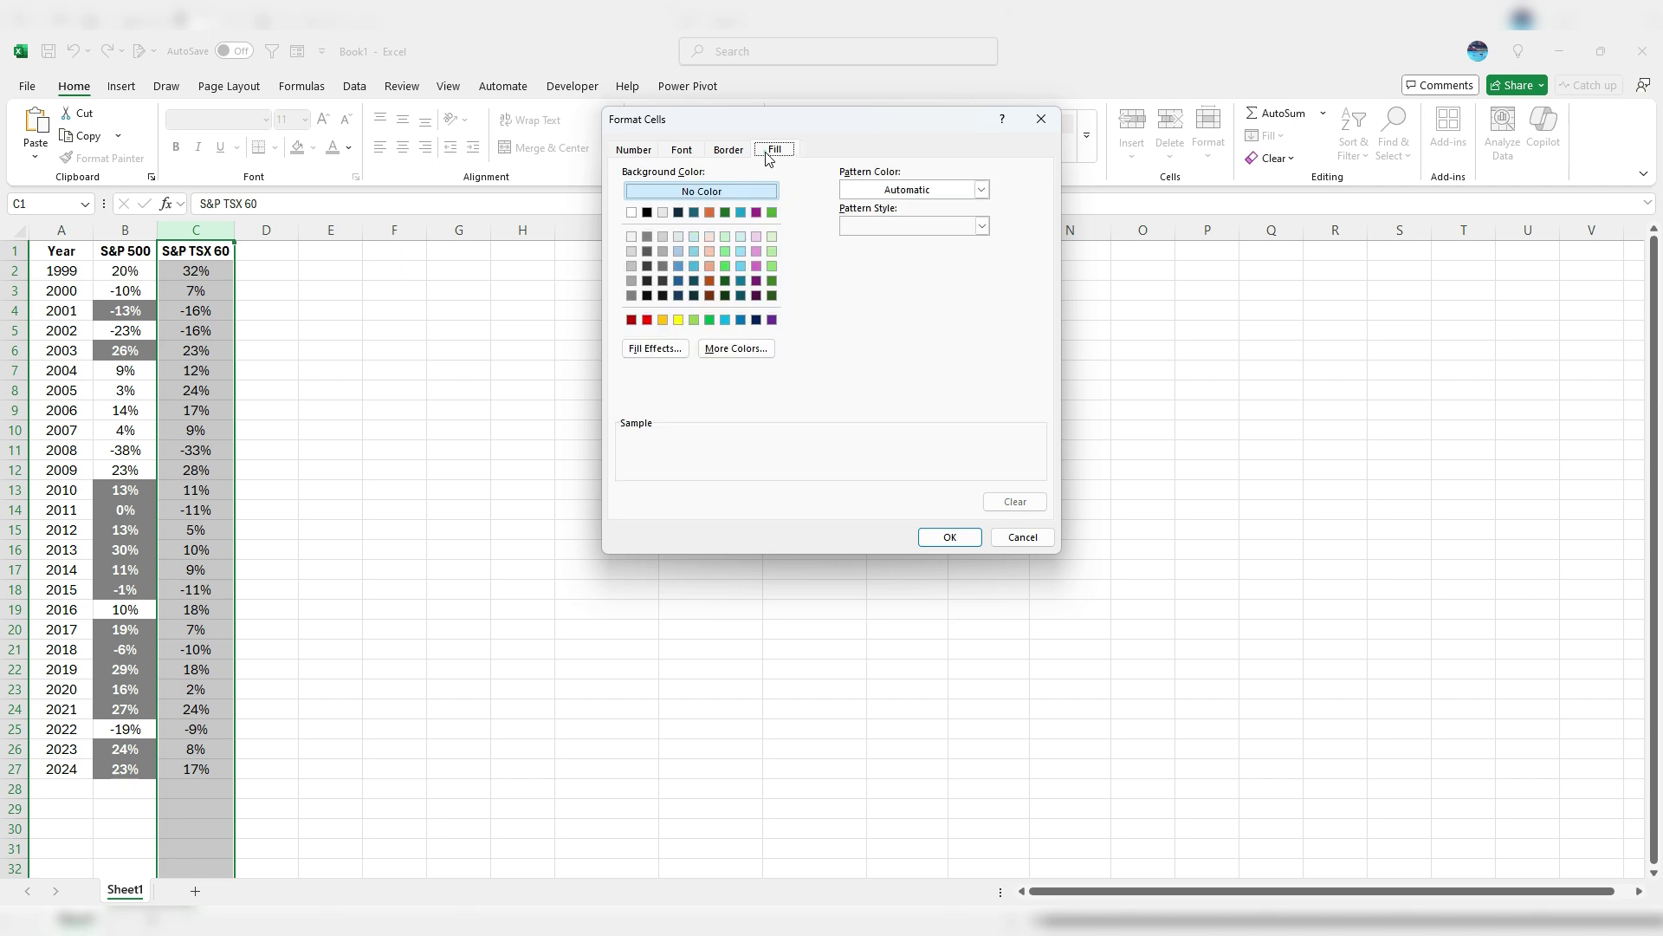
left_click(740, 253)
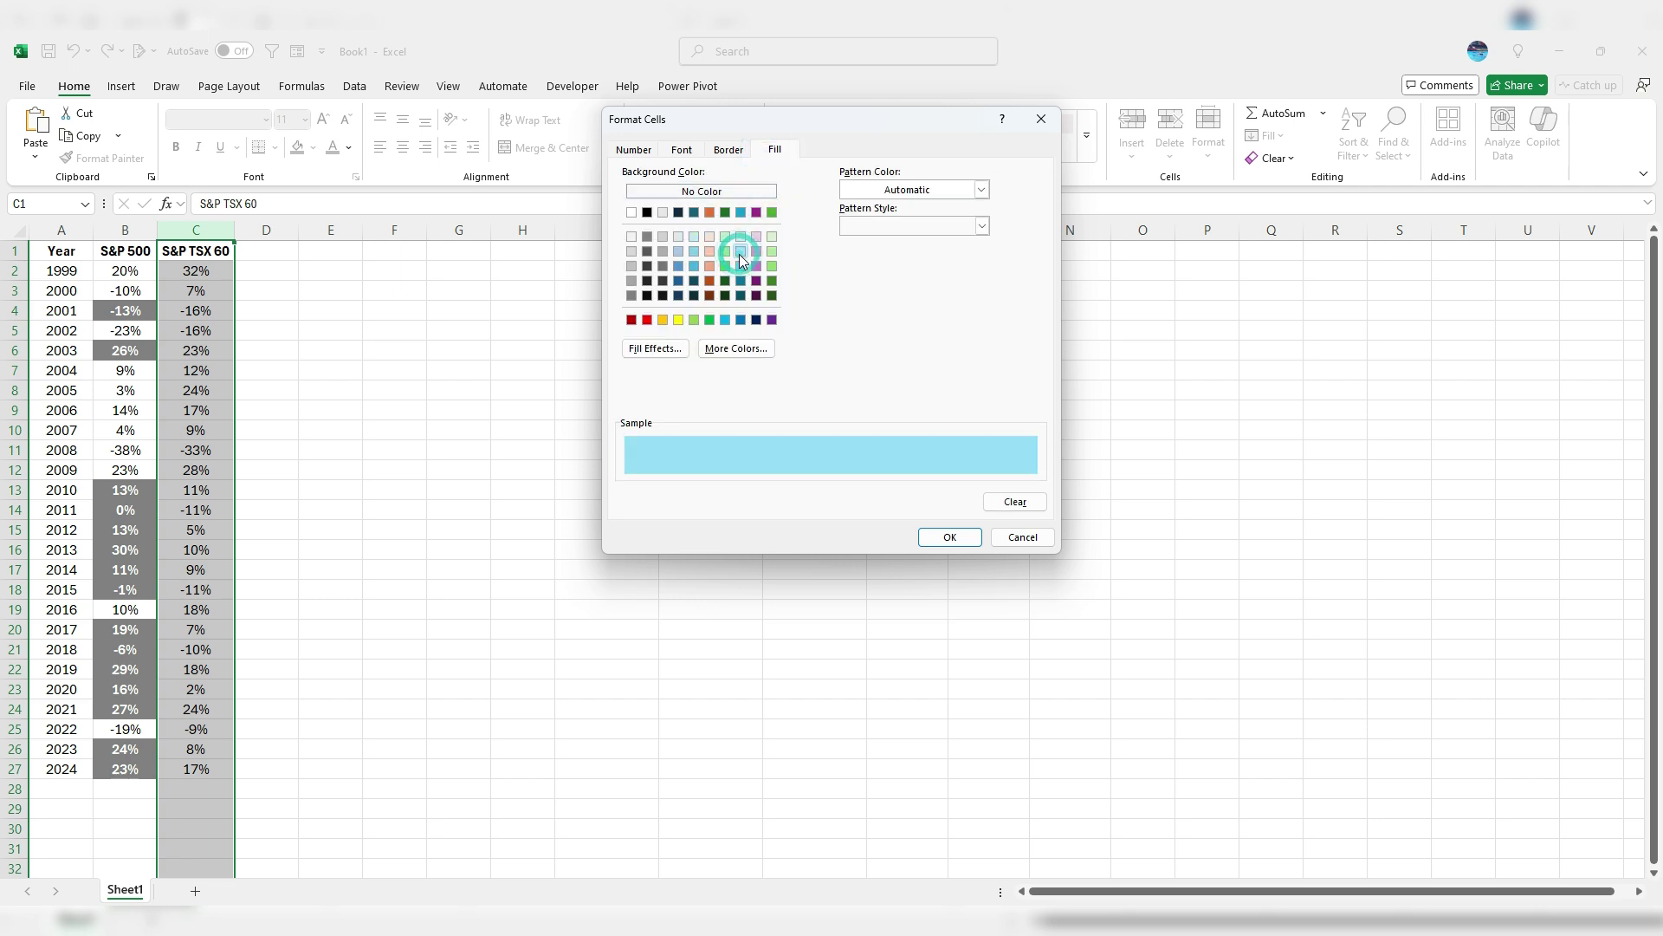
left_click(682, 150)
left_click(884, 216)
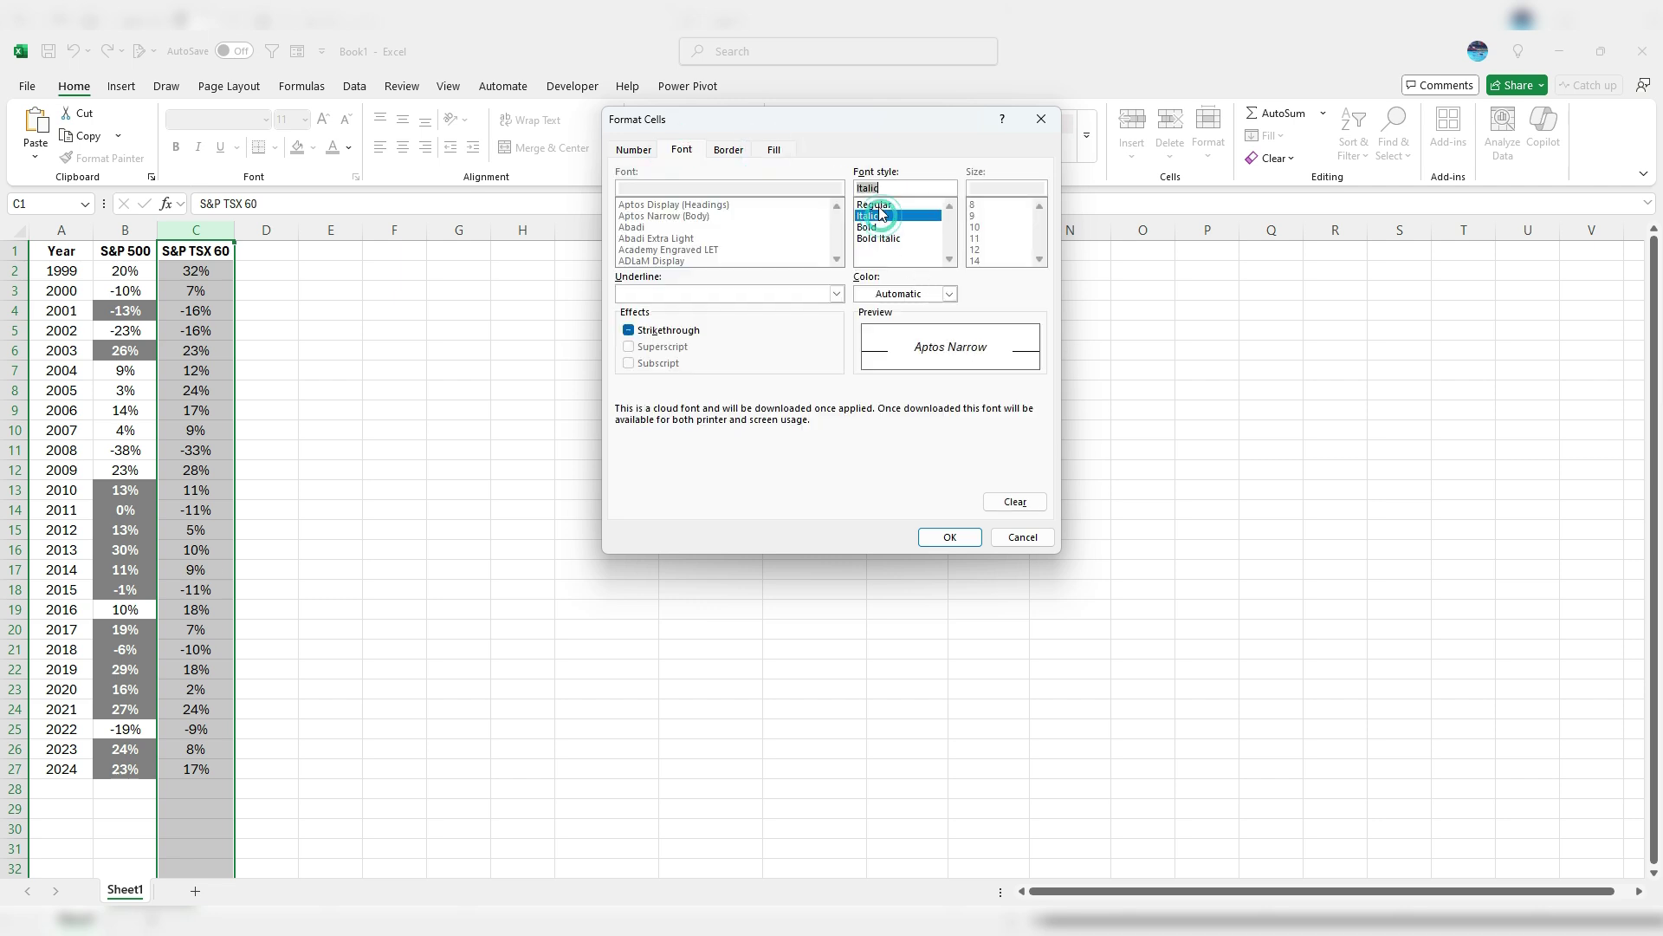
left_click(885, 227)
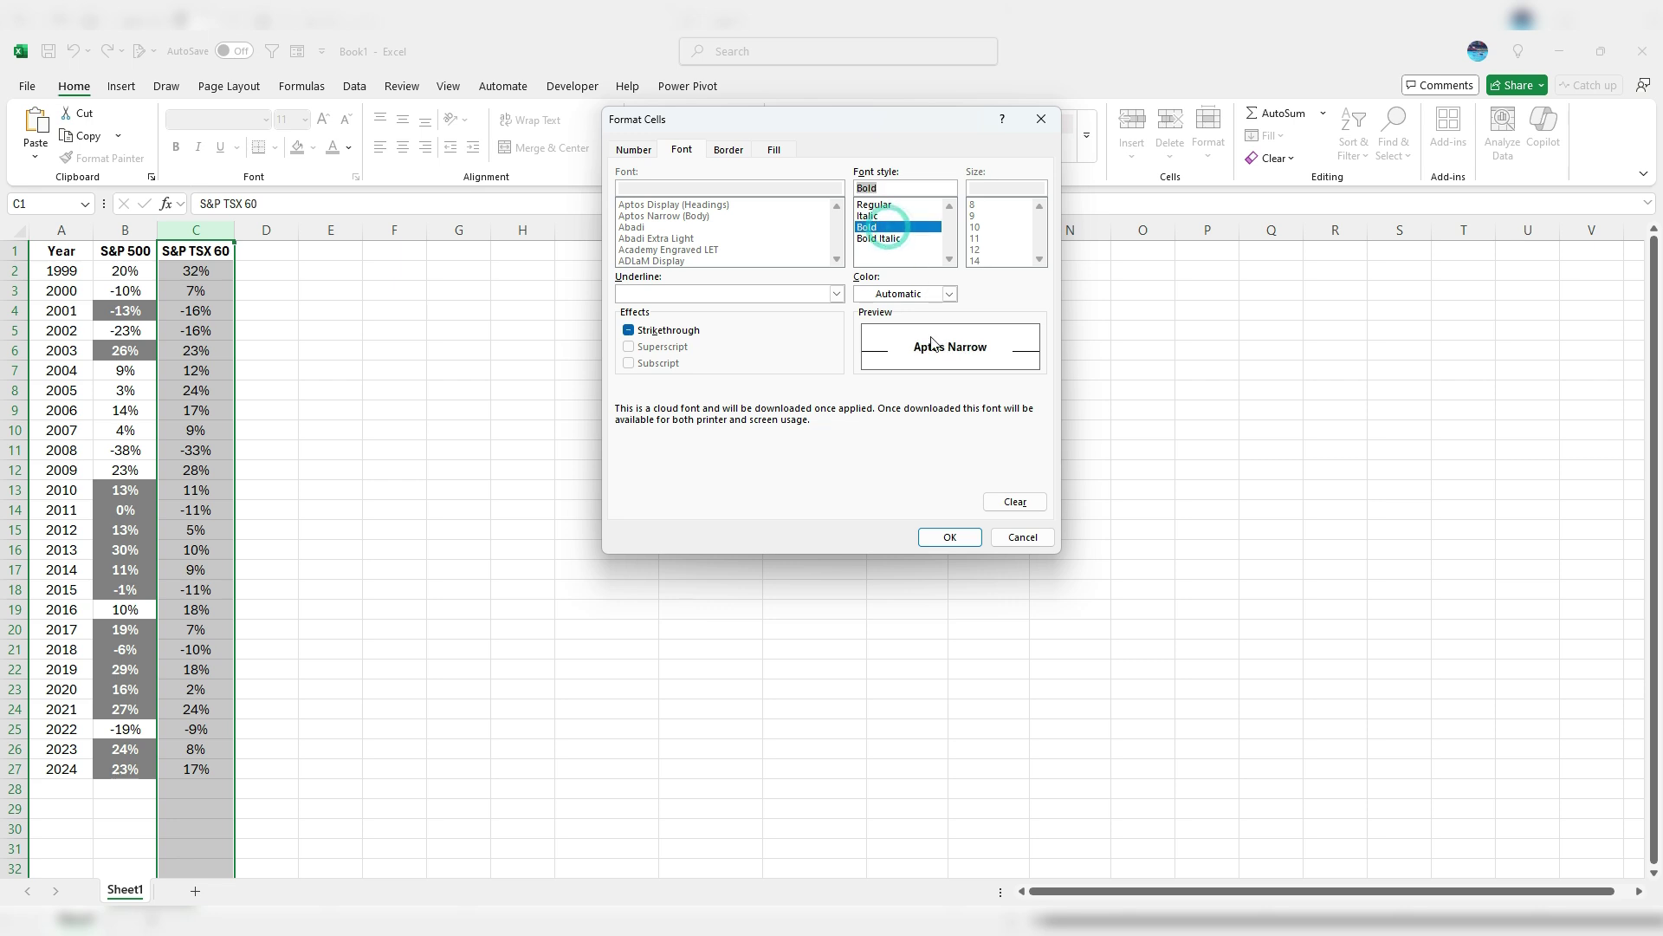
left_click(953, 536)
left_click(953, 496)
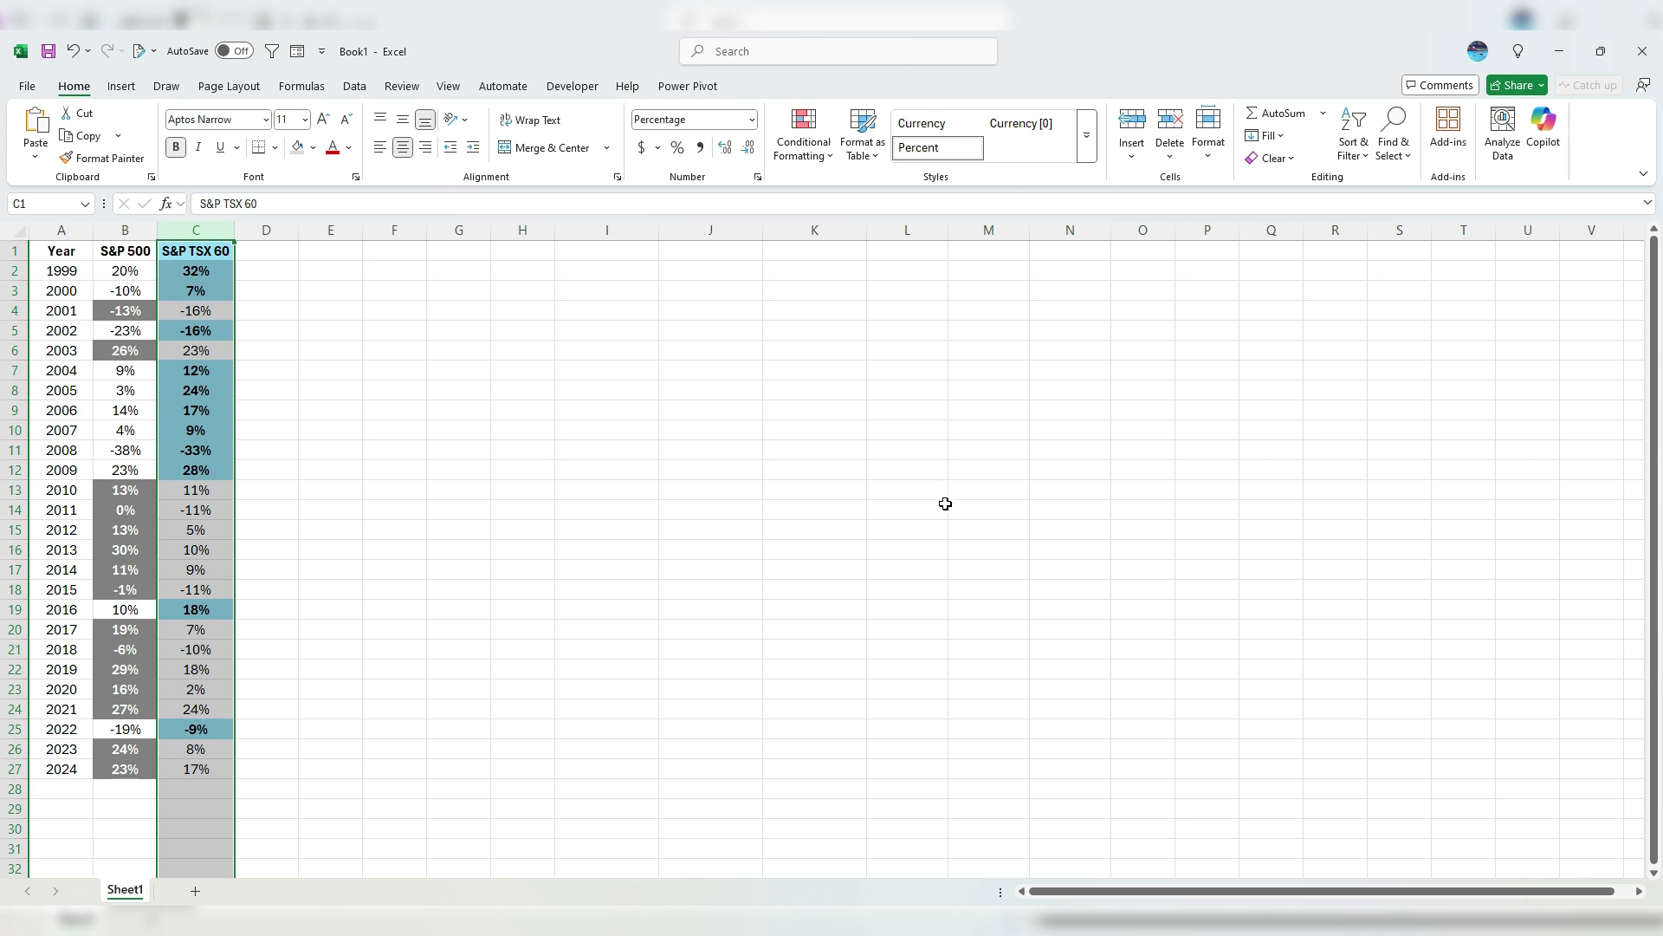
Step: Edit the column C rule in Manage Rules to =AND(C1>B1,ISNUMBER(C1)), apply, and reopen it for review
left_click(804, 143)
left_click(842, 417)
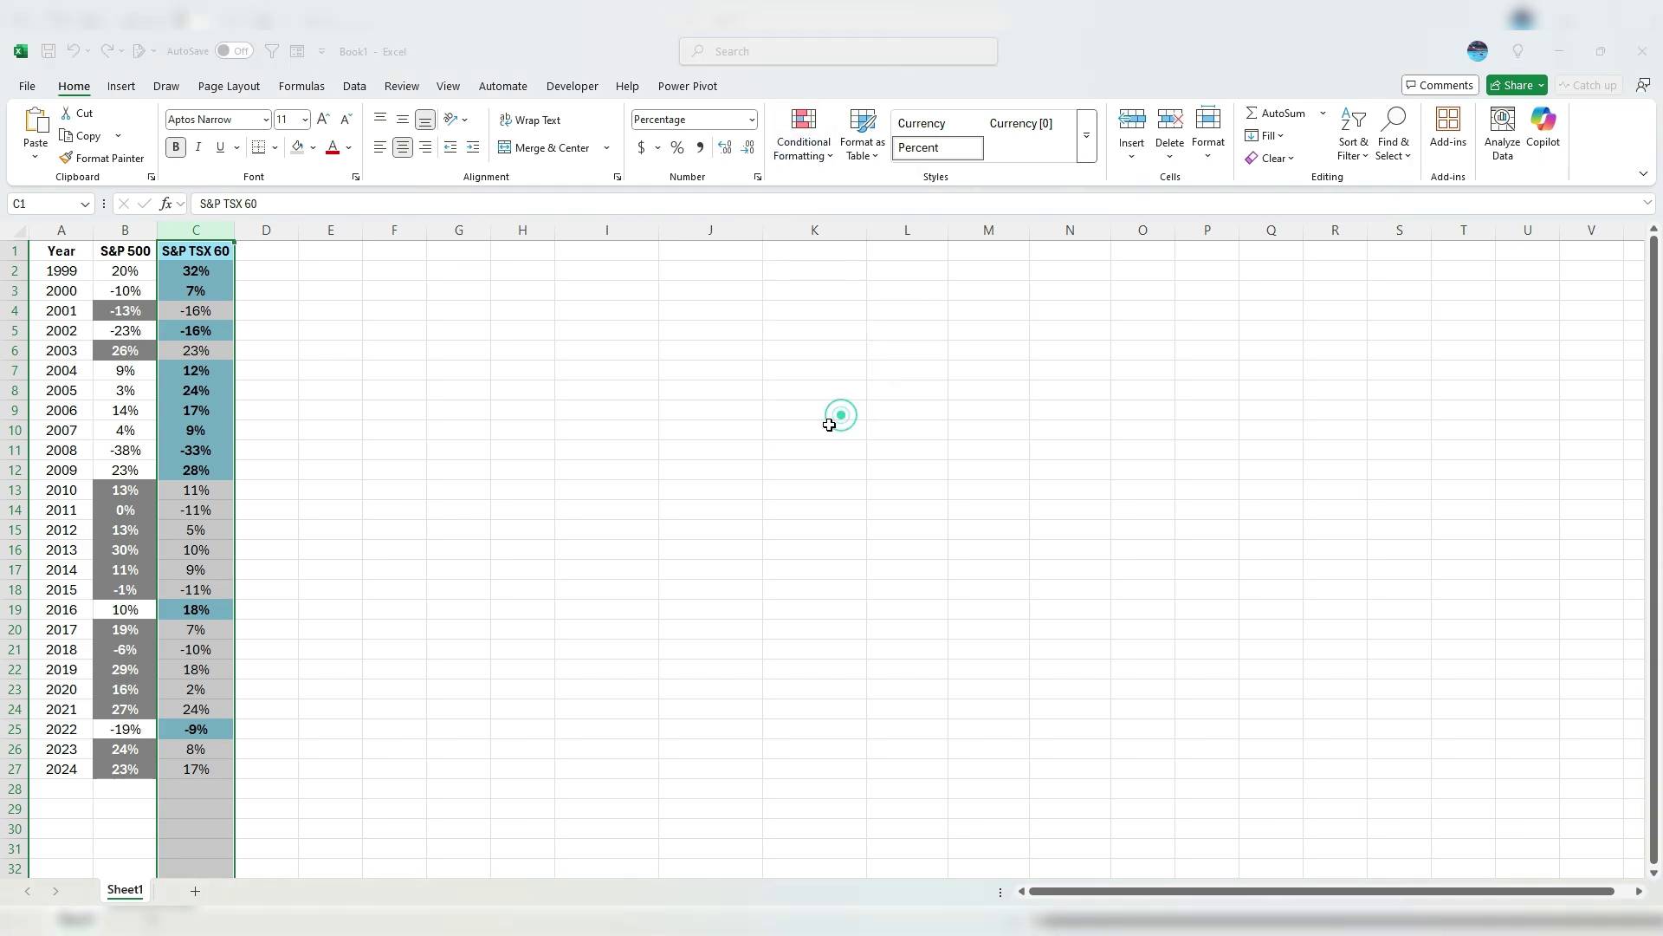
left_click(627, 282)
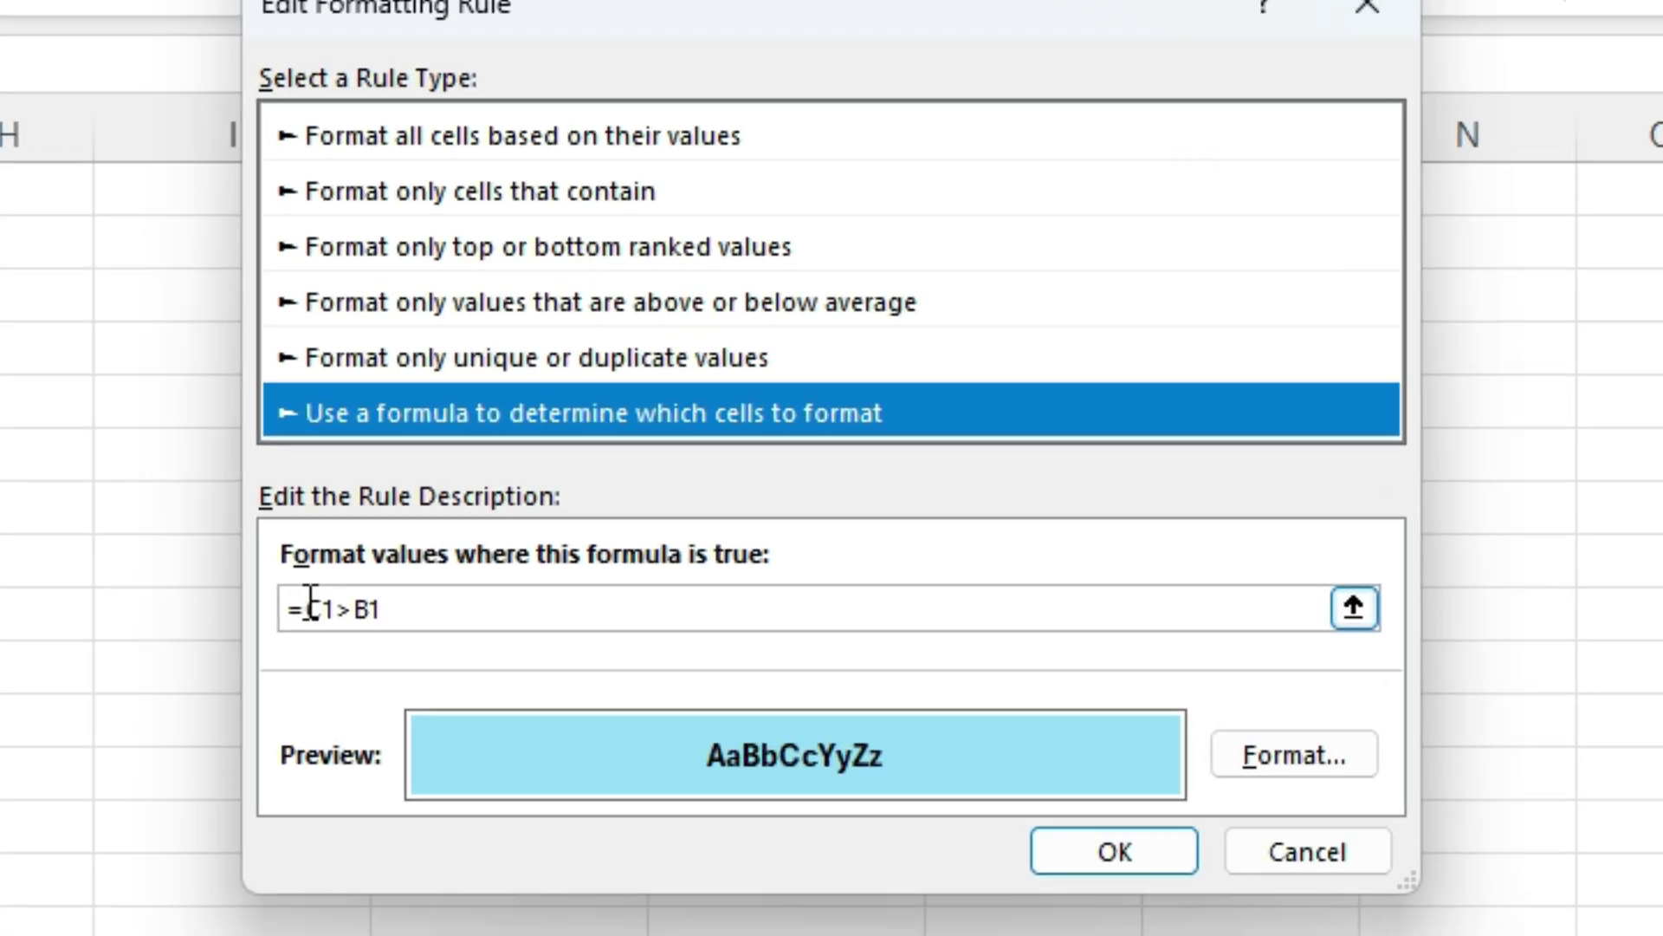
left_click(641, 447)
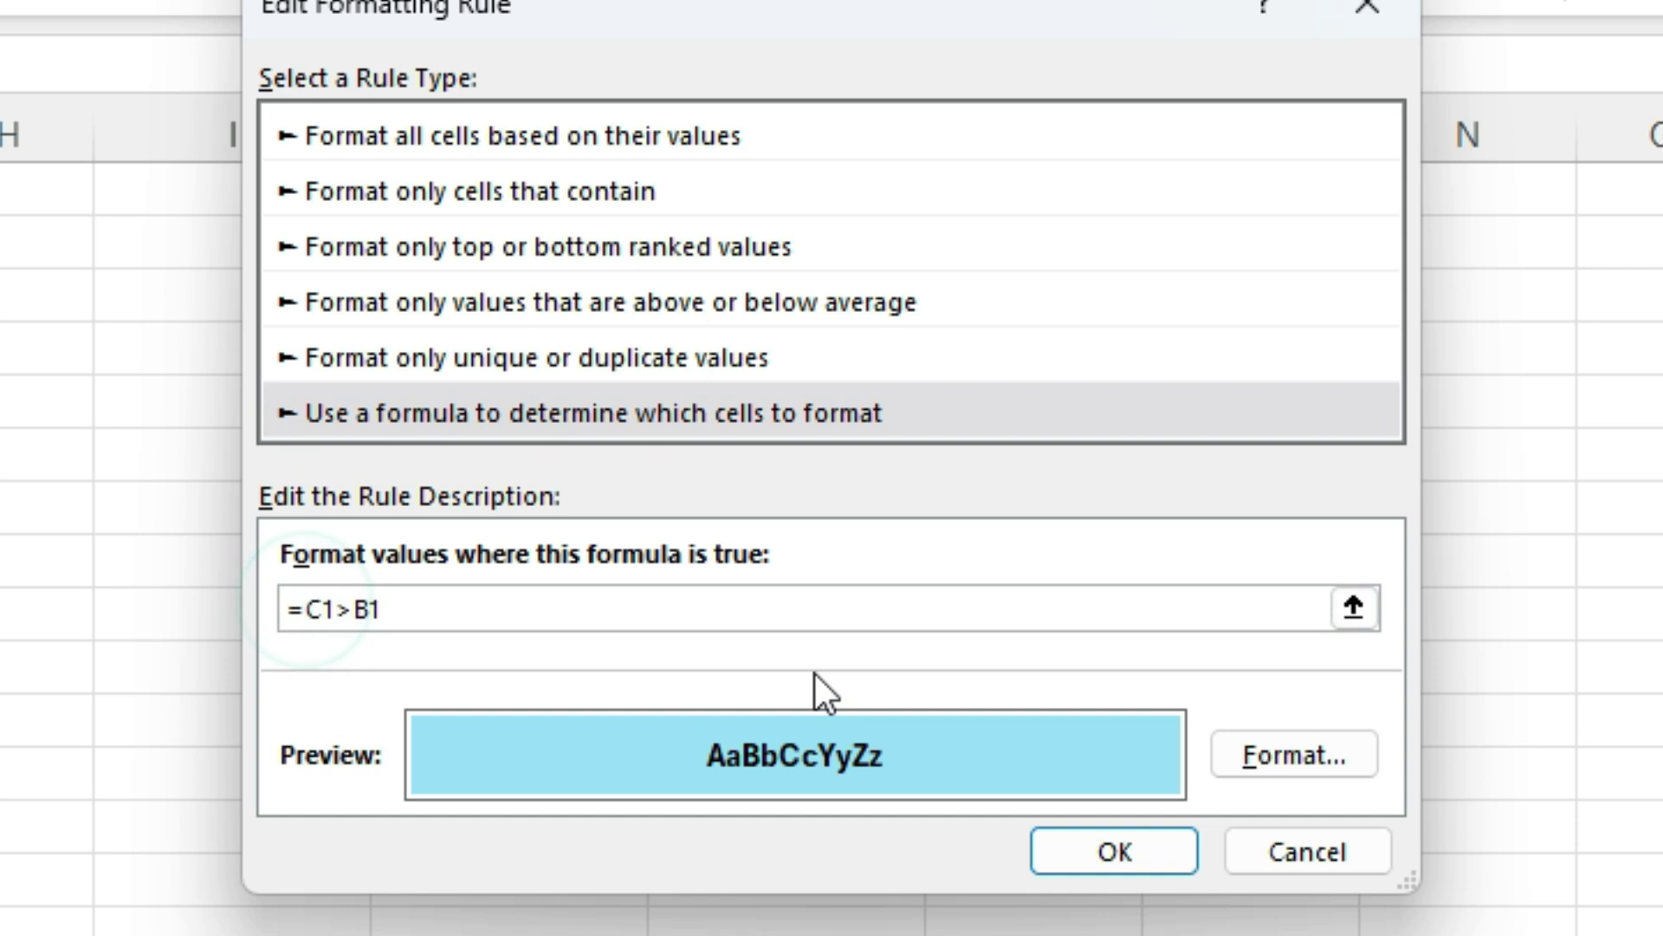
type("AND(")
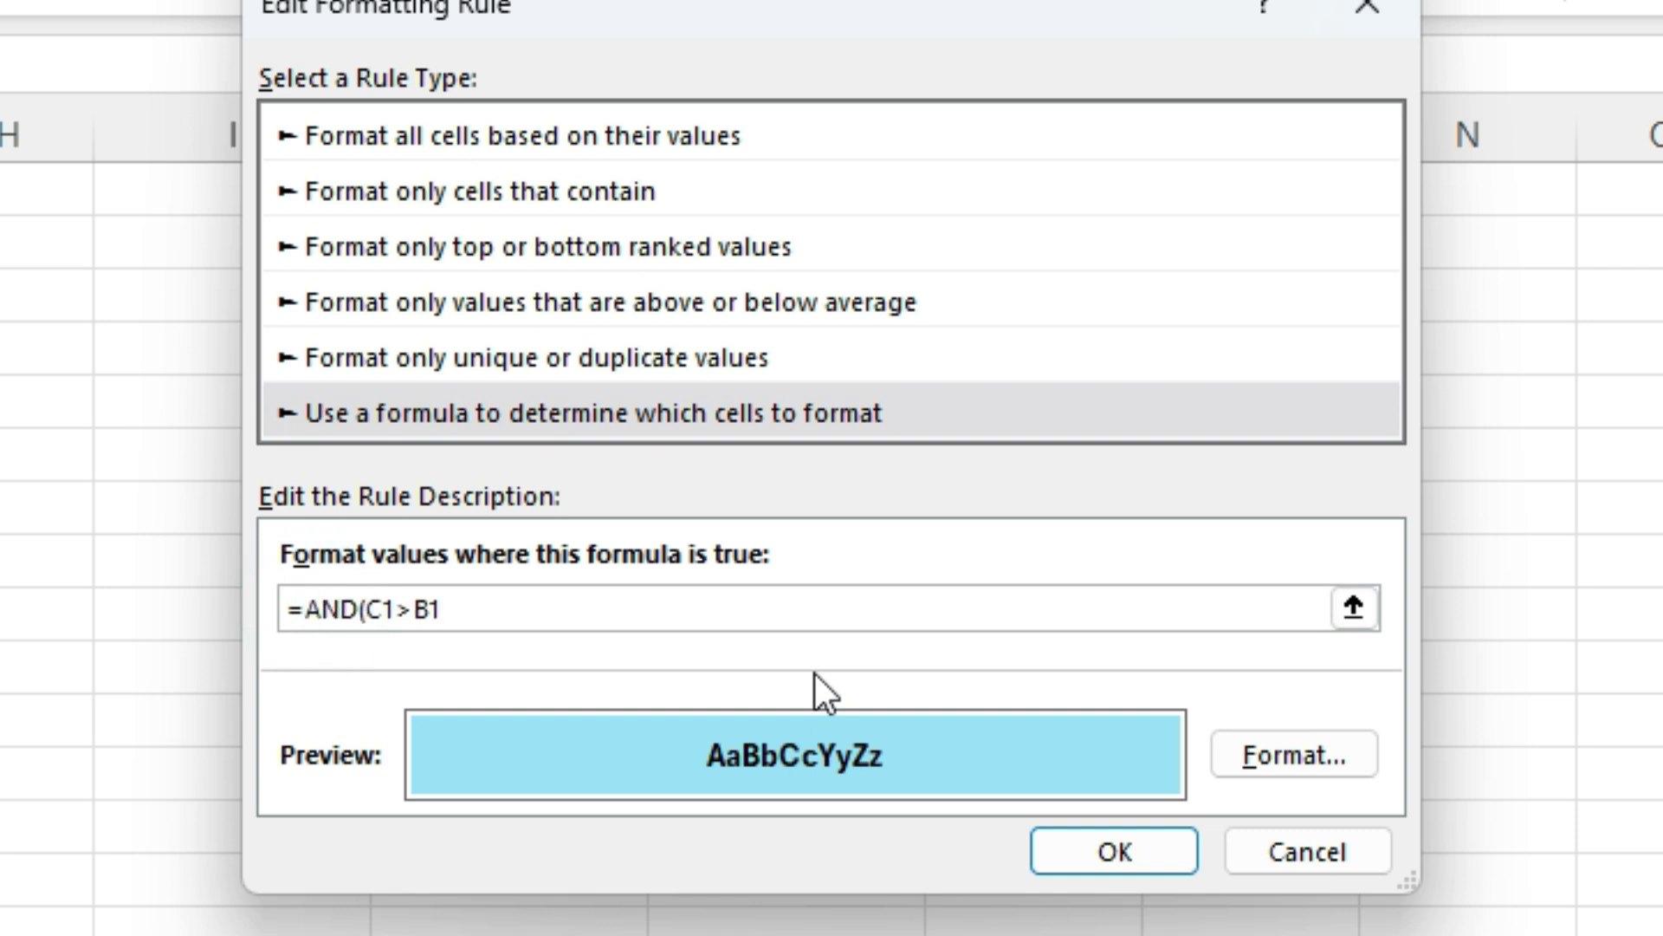
left_click(797, 607)
type(",ISNUMBER(C1))")
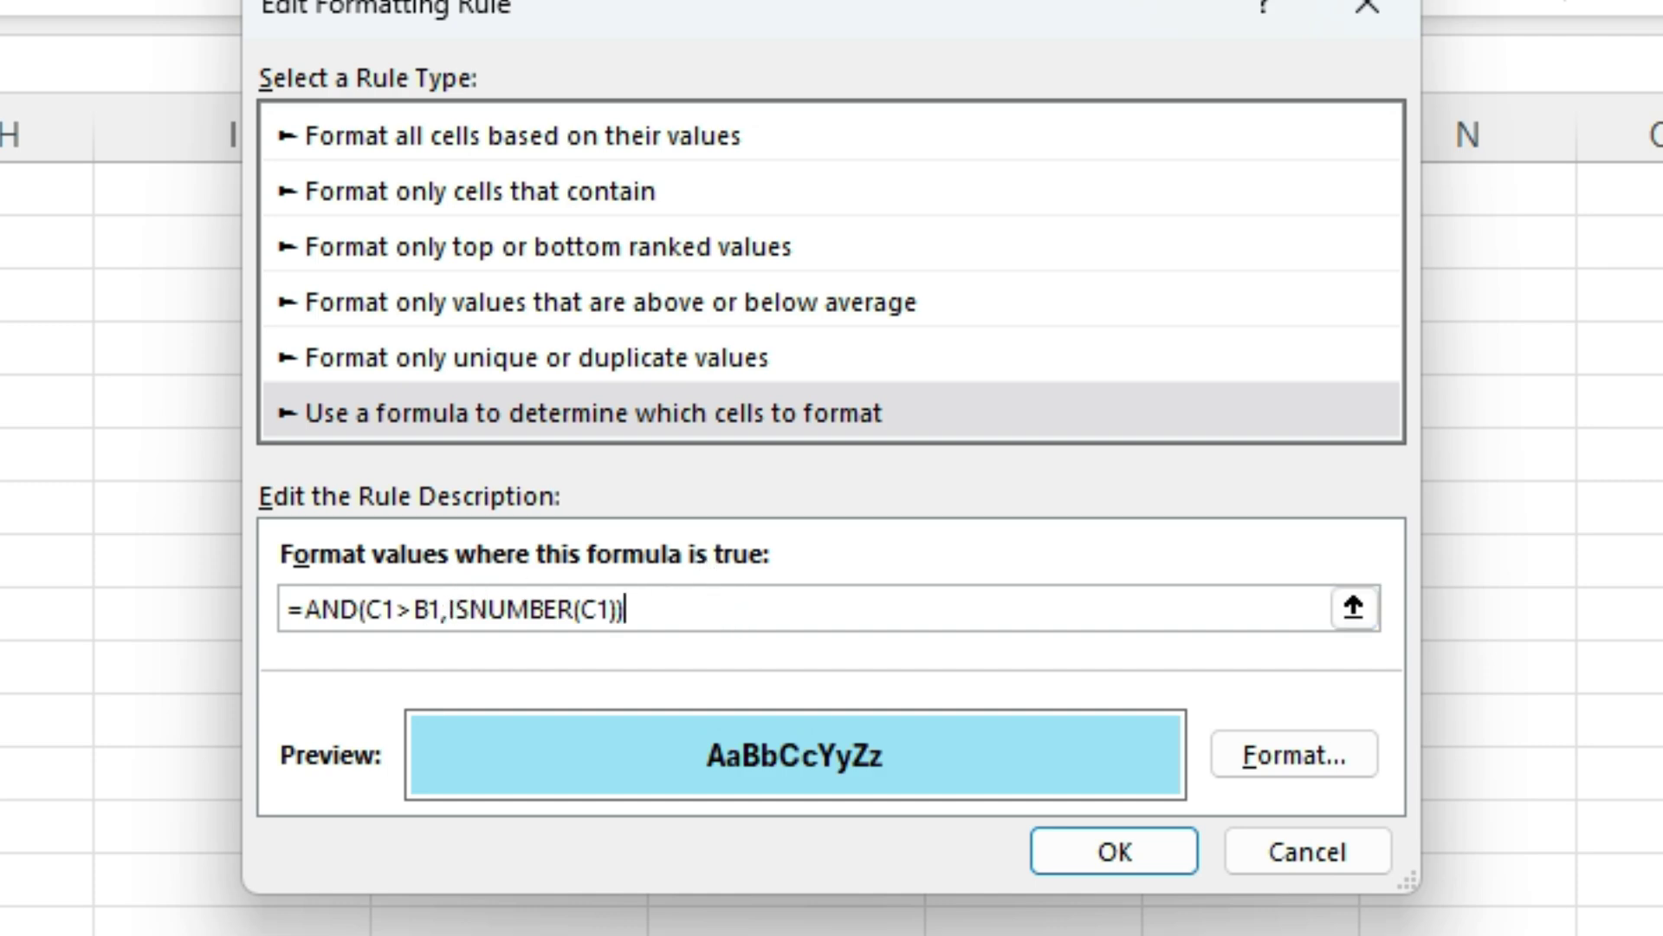
left_click(1152, 853)
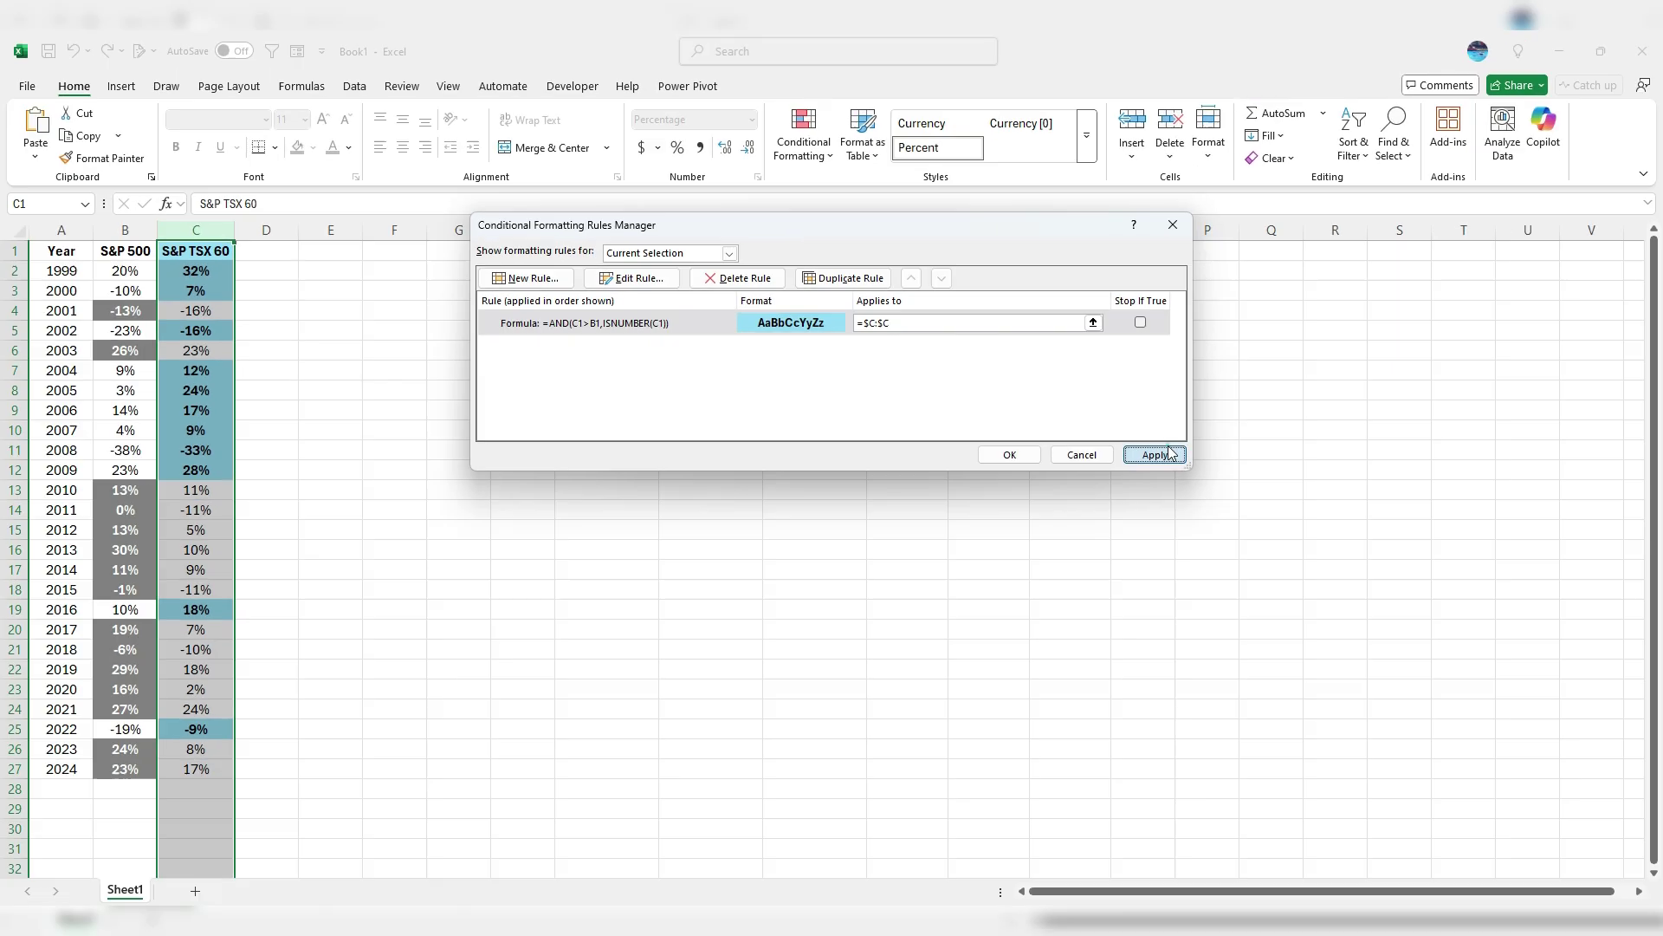
left_click(1166, 452)
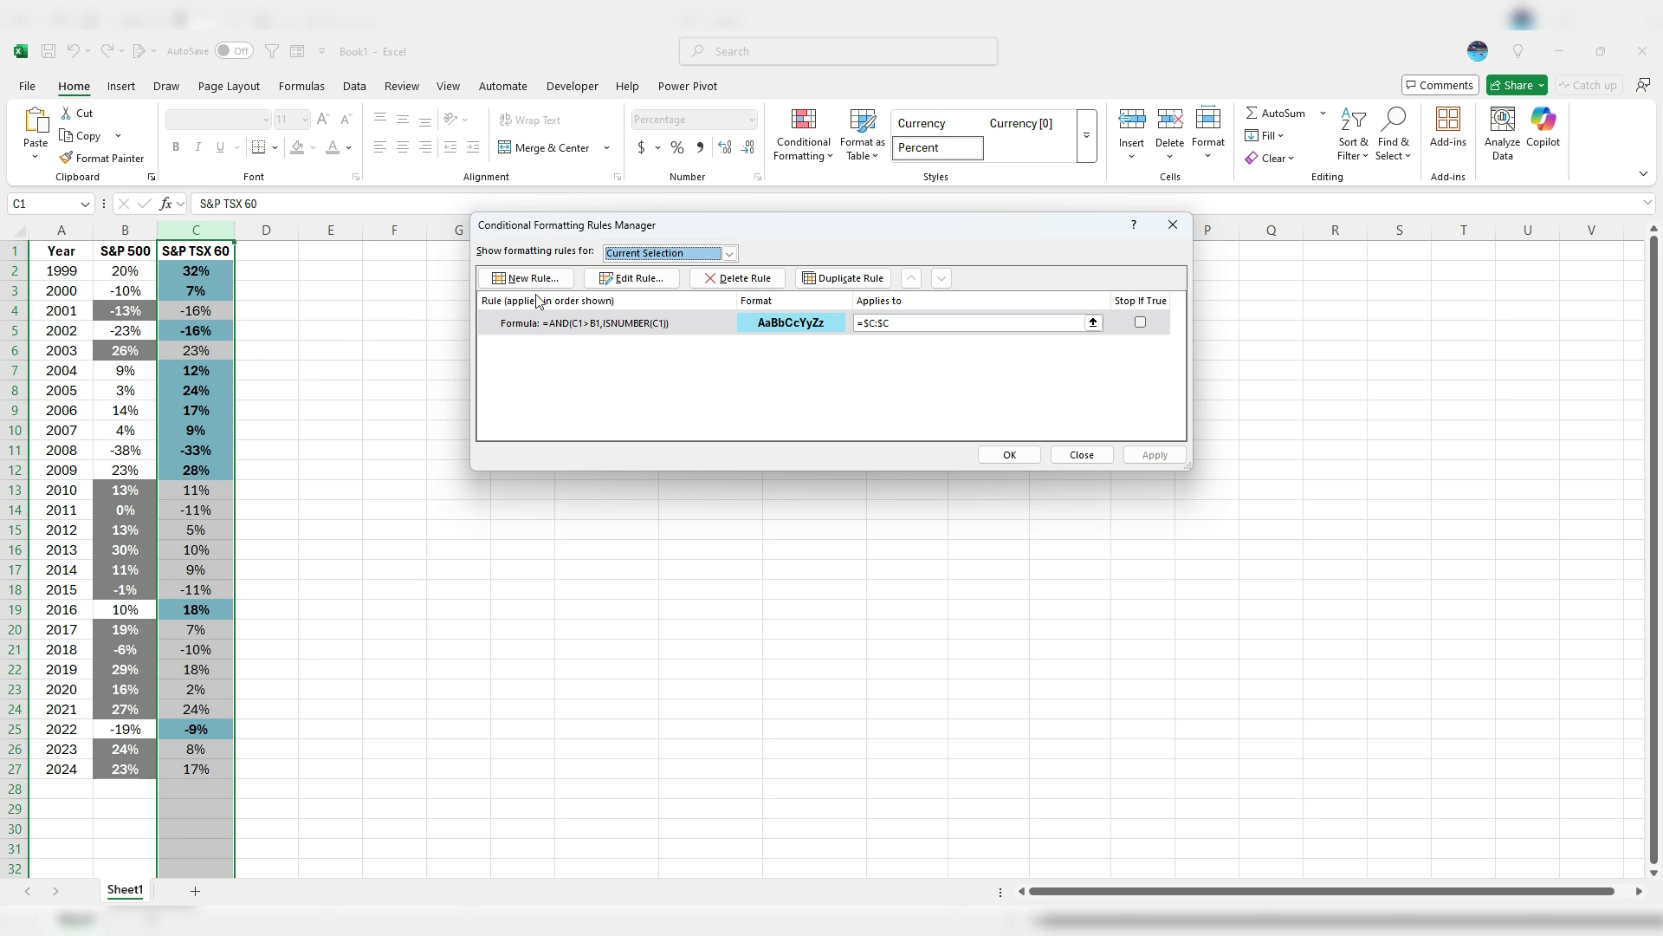
left_click(630, 286)
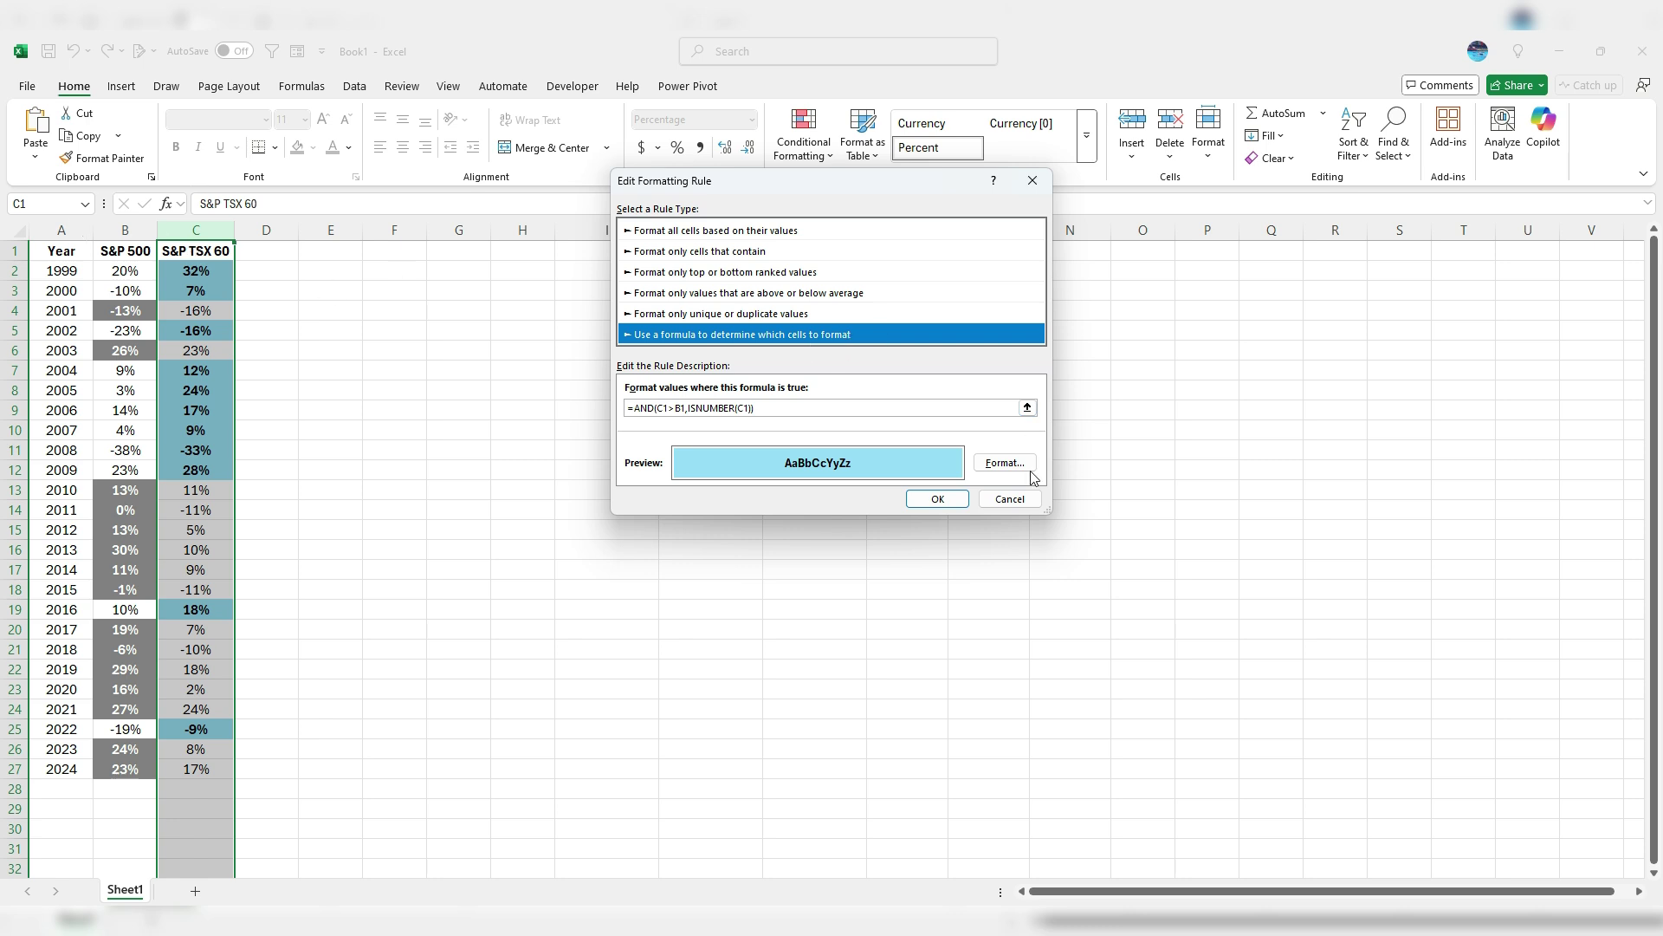
Step: Keep the revised =AND(C1>B1,ISNUMBER(C1)) rule, apply it, and close the Rules Manager
left_click(951, 499)
left_click(1157, 454)
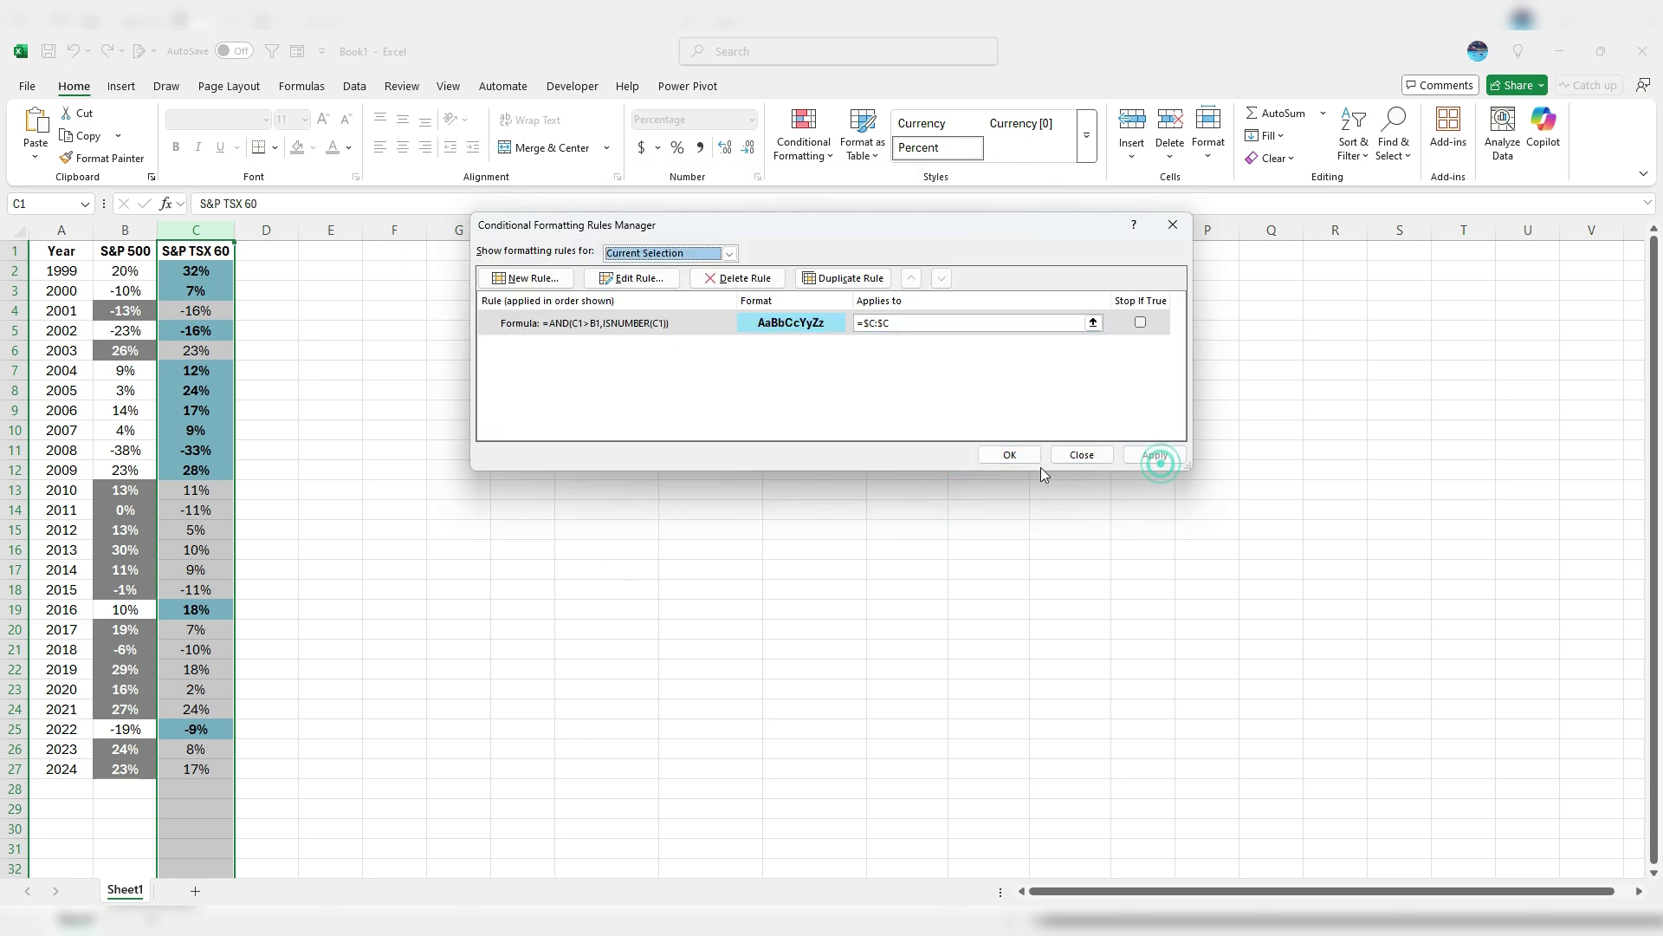
left_click(1012, 454)
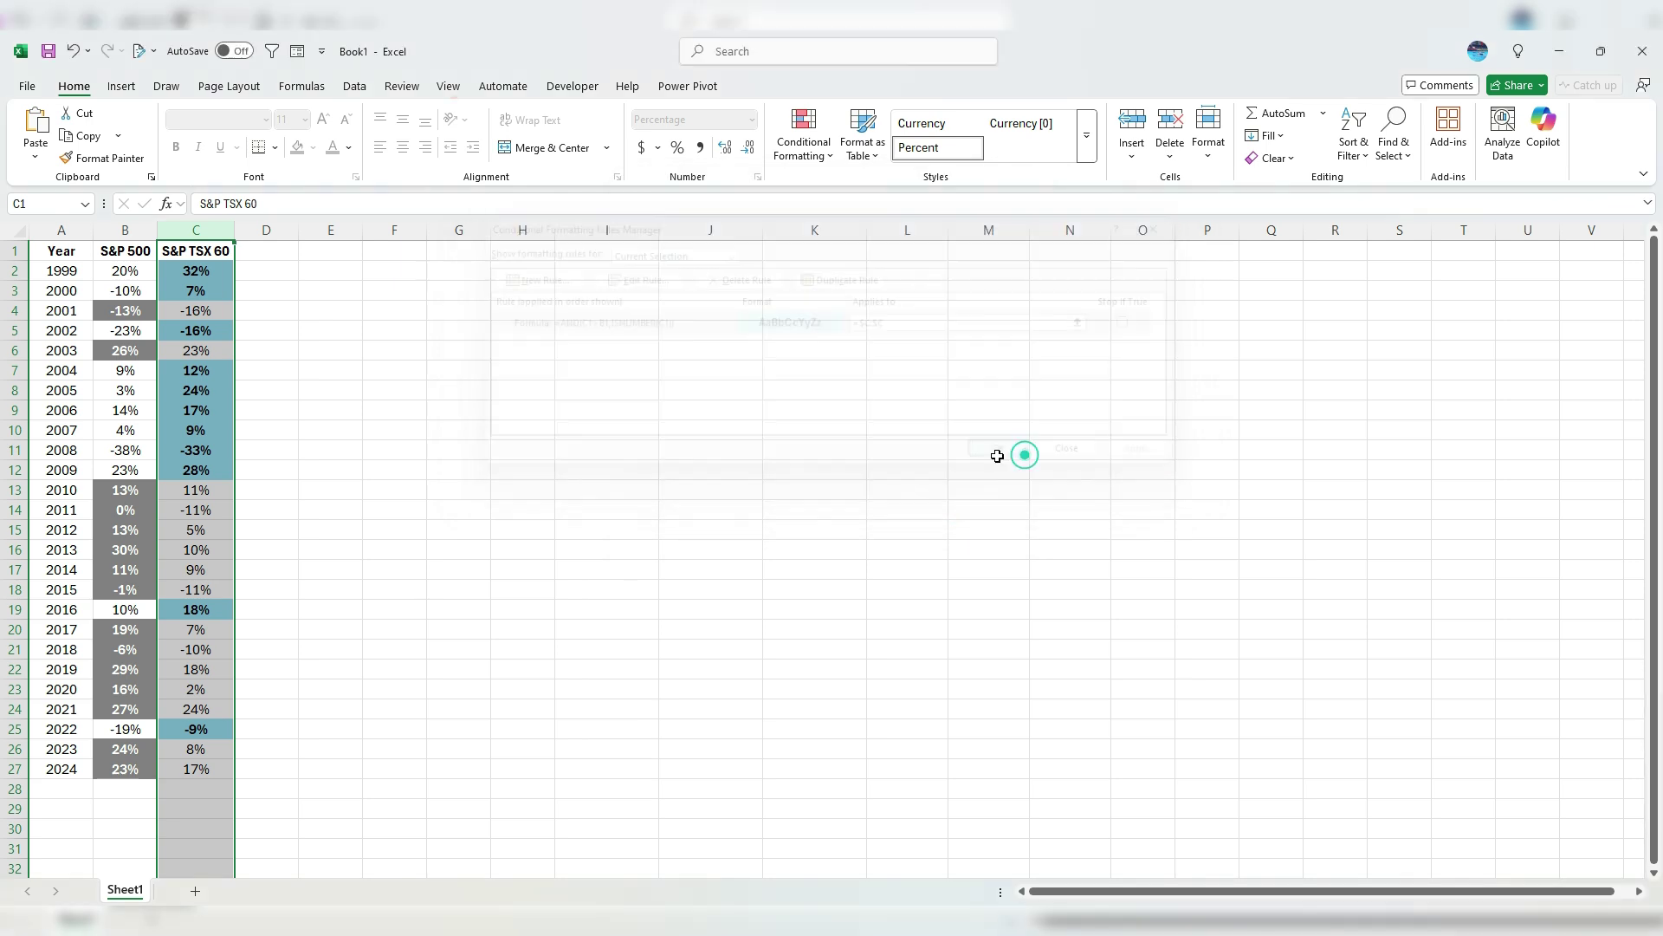
left_click(196, 272)
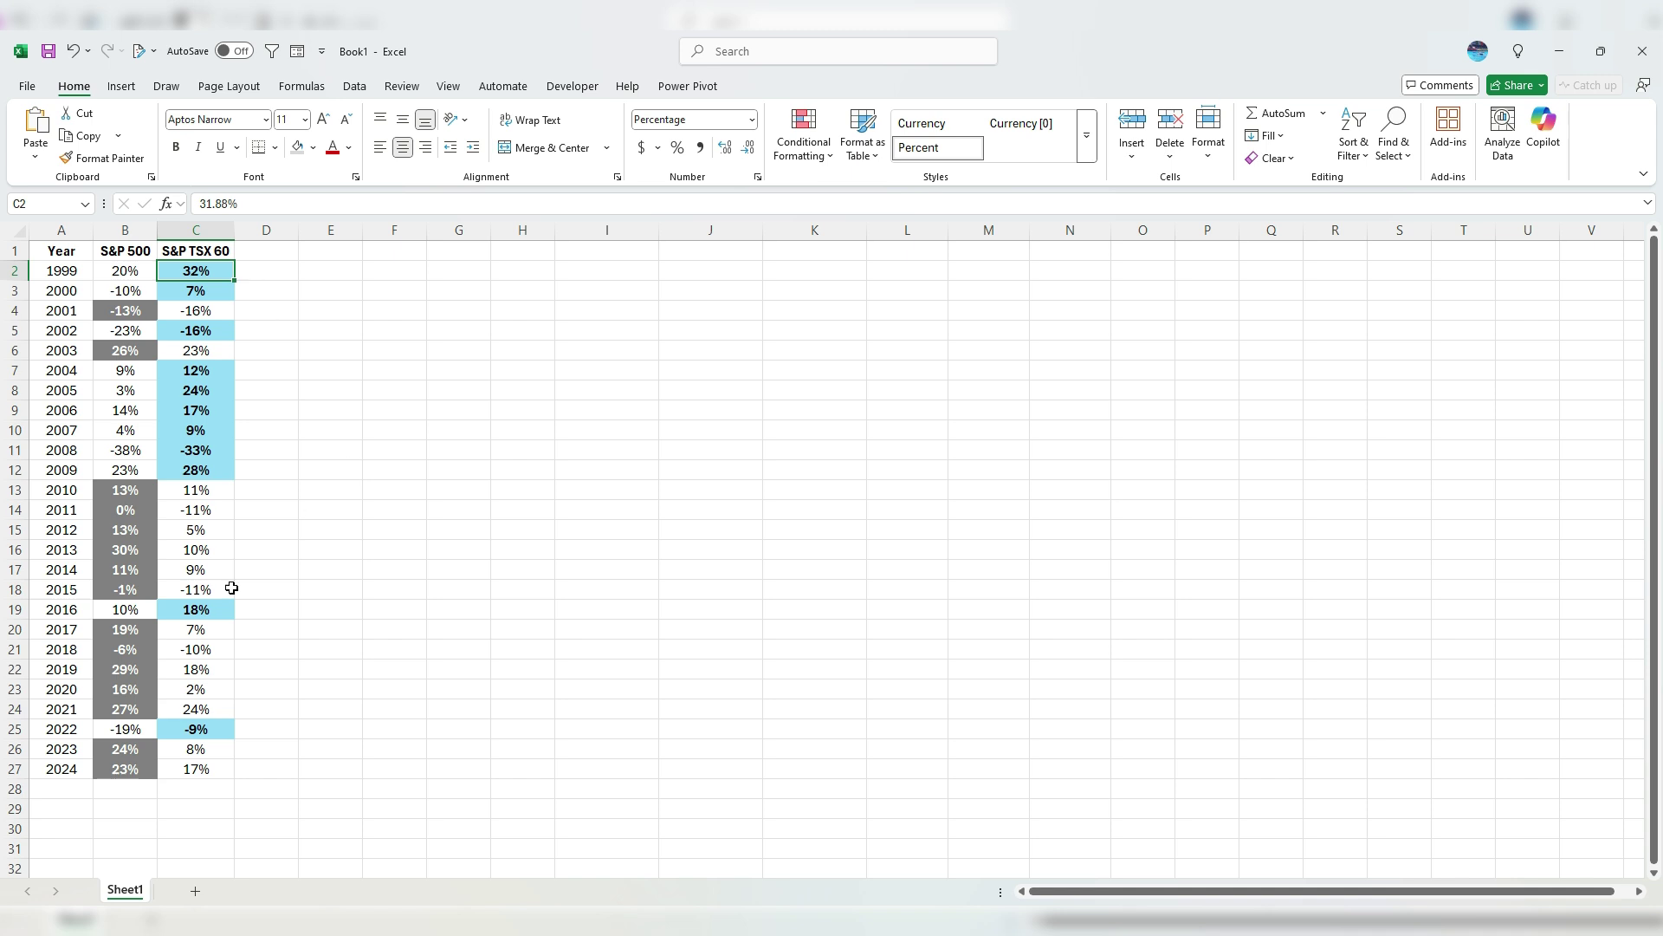
left_click(195, 612)
left_click(219, 716)
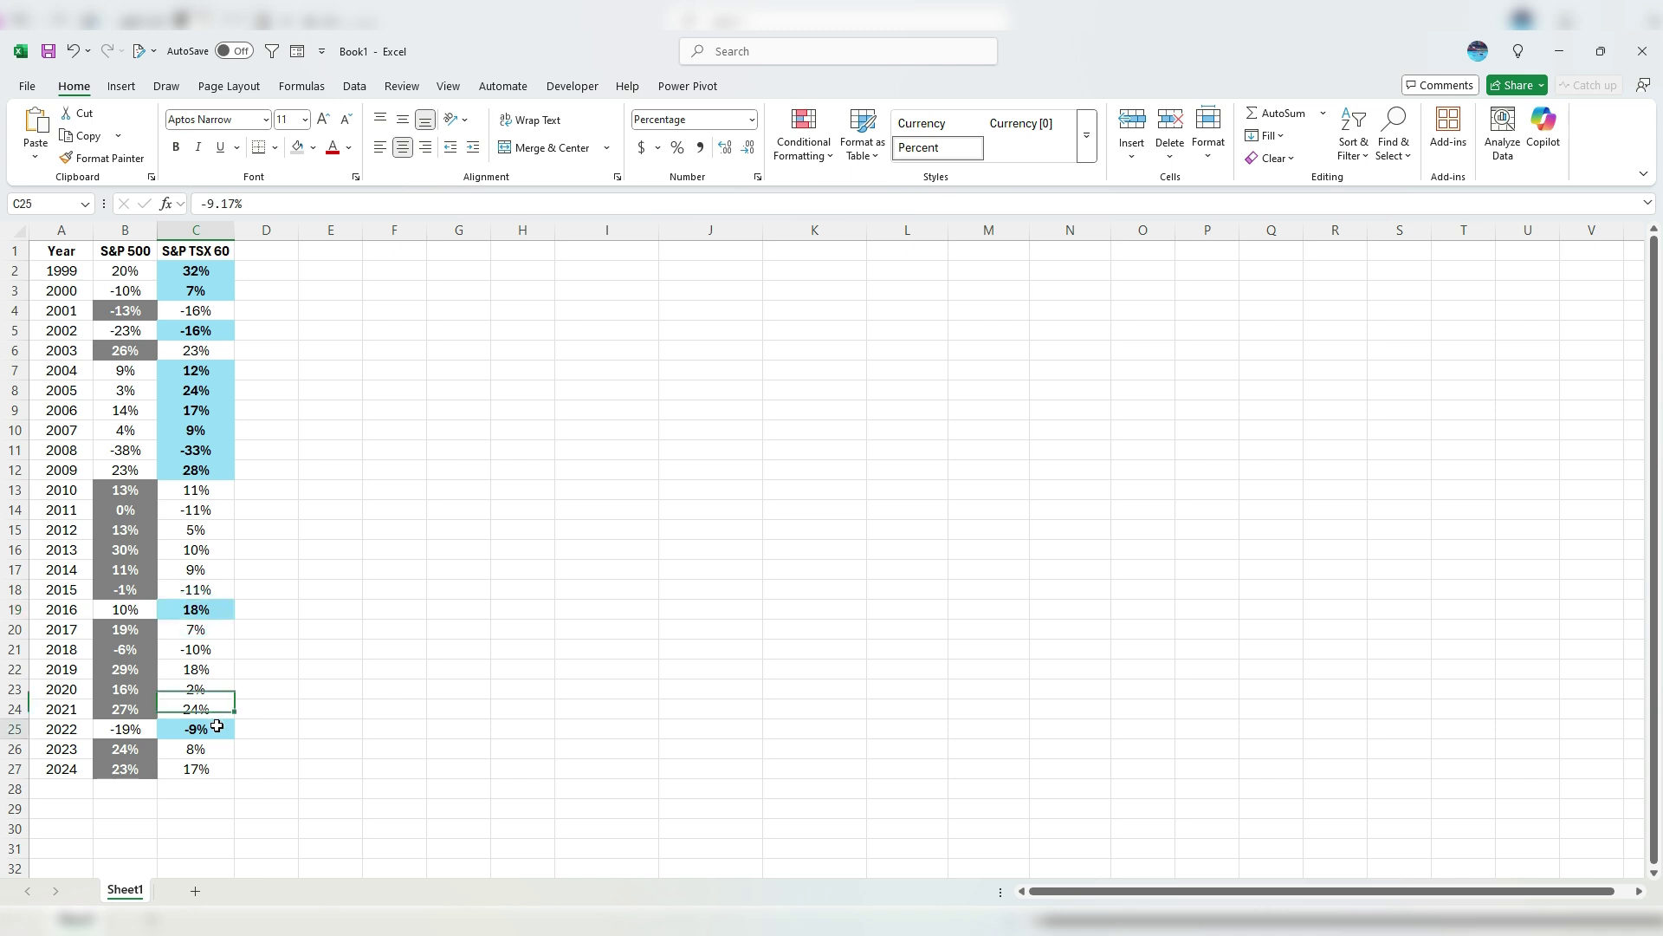
left_click(217, 726)
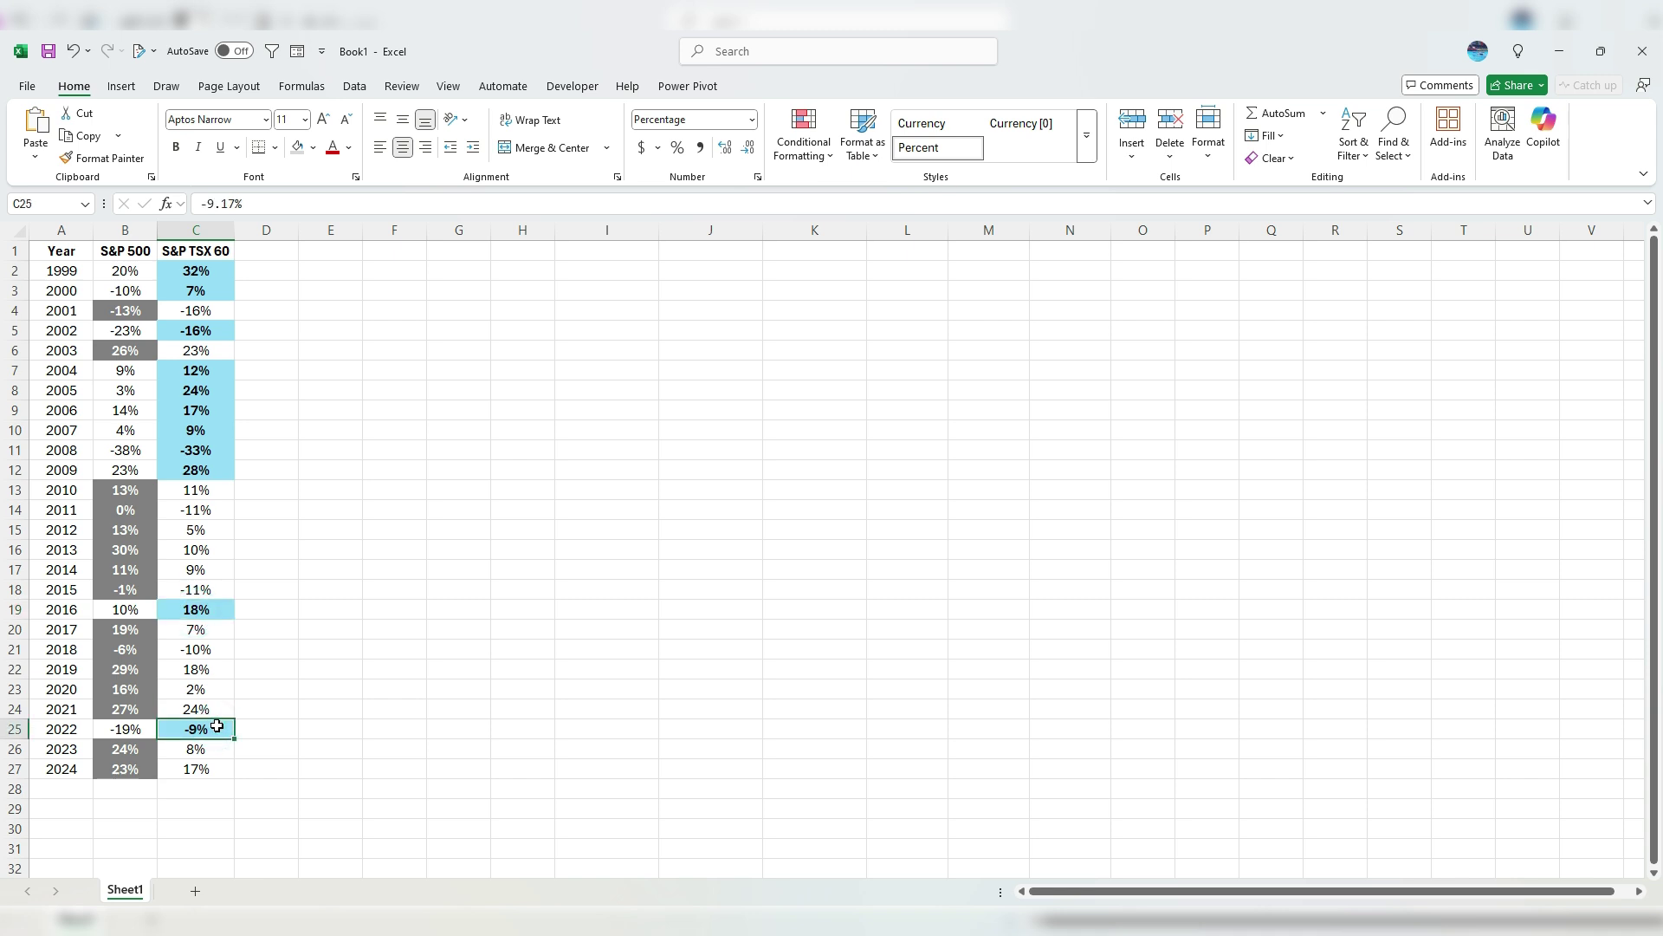